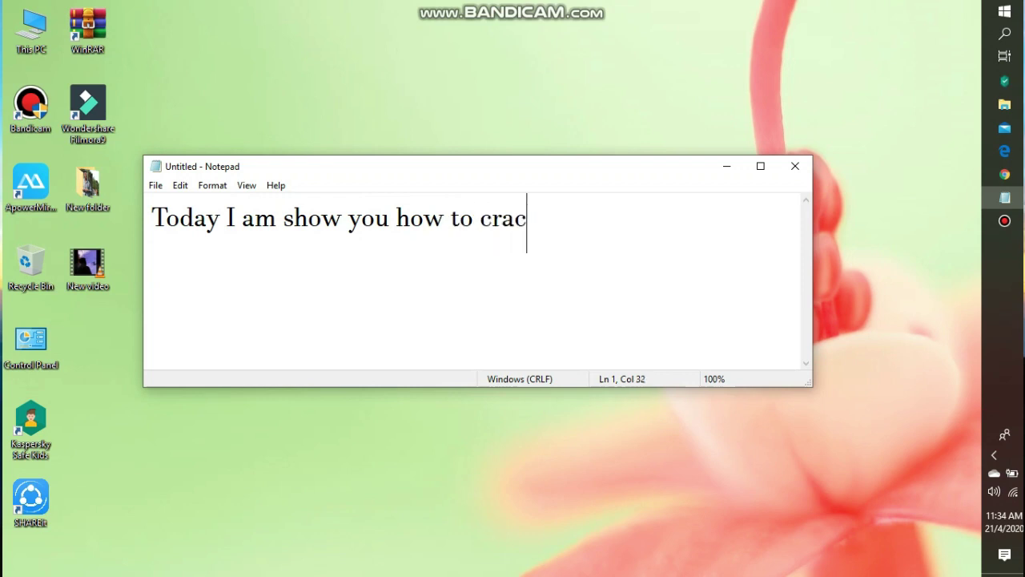
Add the lines "LETS SEE '" and "DESCRIBTION BOX CHCK" below the opening sentence of the note.
key(Return)
key(Return)
text(LETS SEE ')
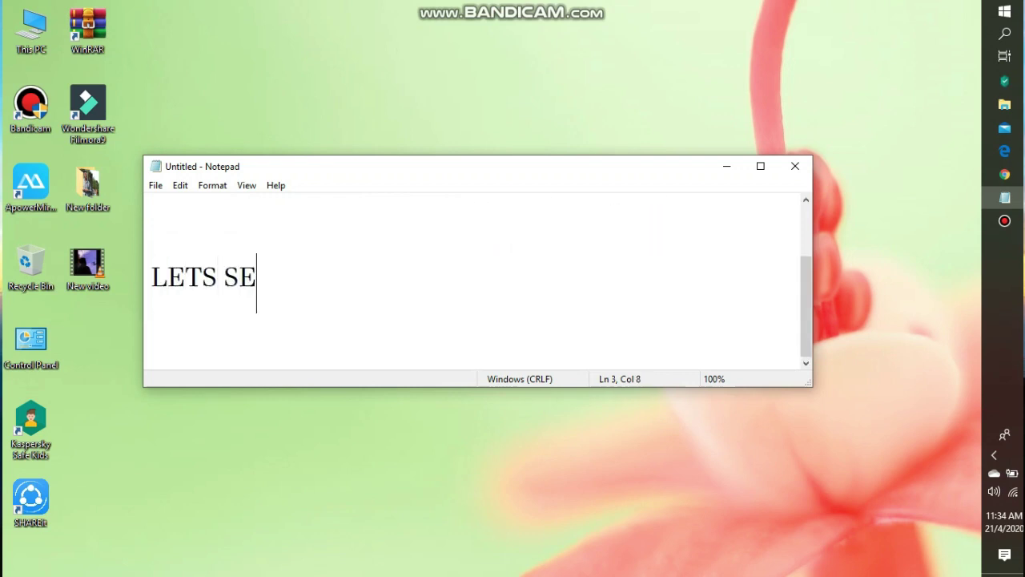
key(Return)
text(DESCRIBTION BOX CHCK)
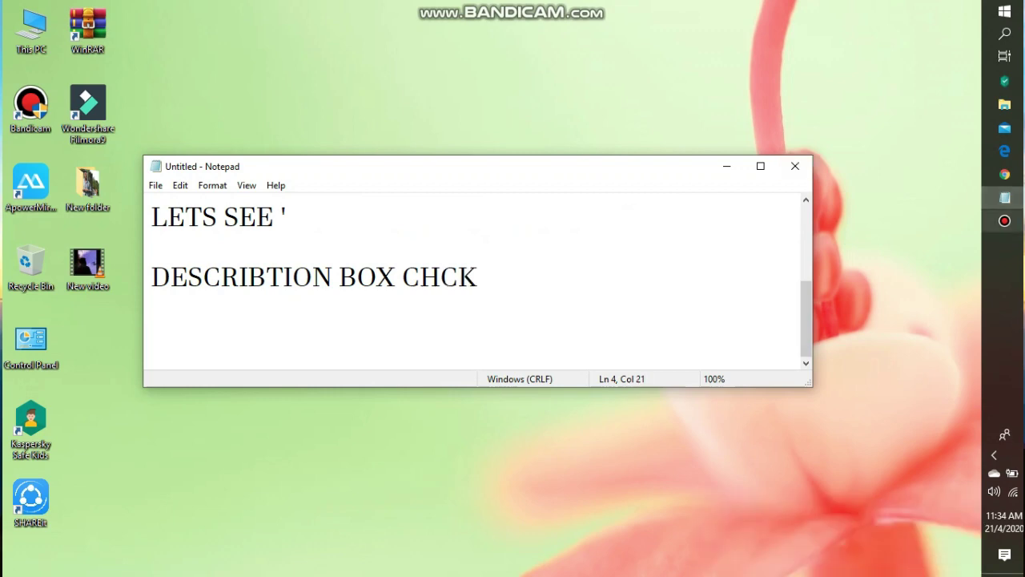
click(1004, 174)
click(110, 39)
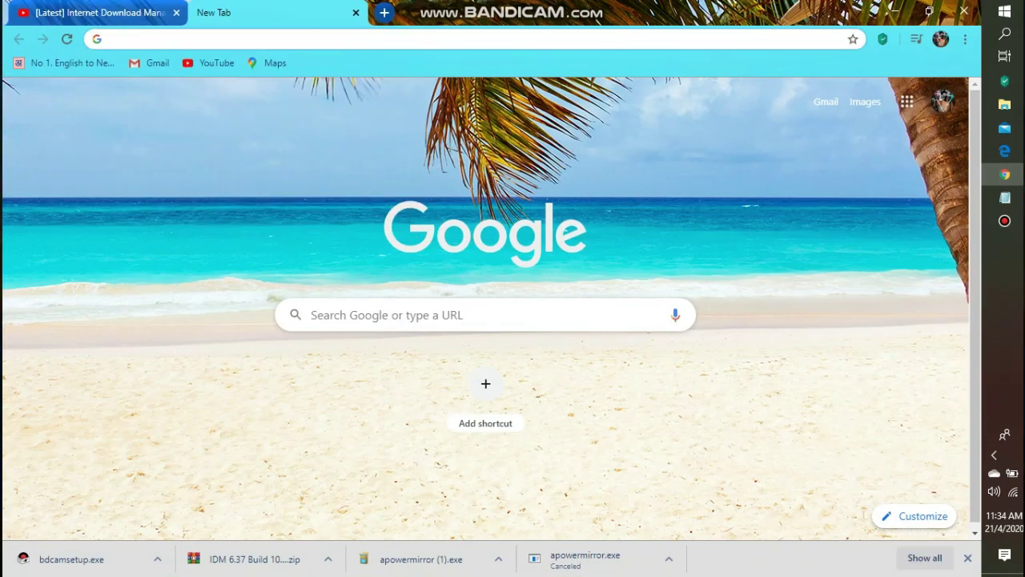
text(https://bit.ly/idm_10)
key(Return)
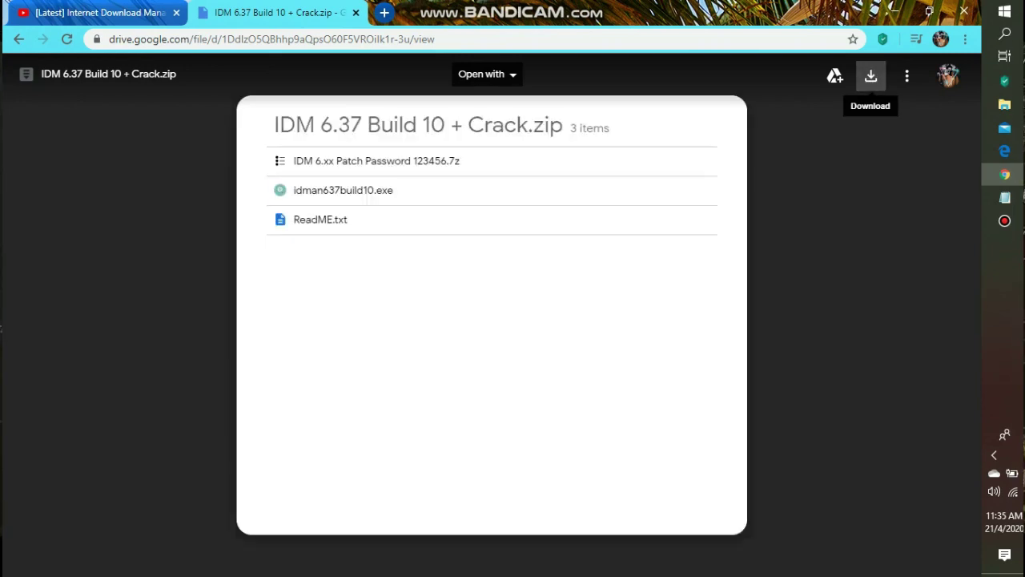
Return to the Notepad note, add the line "I am alreday download this file." after a blank line, and switch back to Chrome.
click(1005, 197)
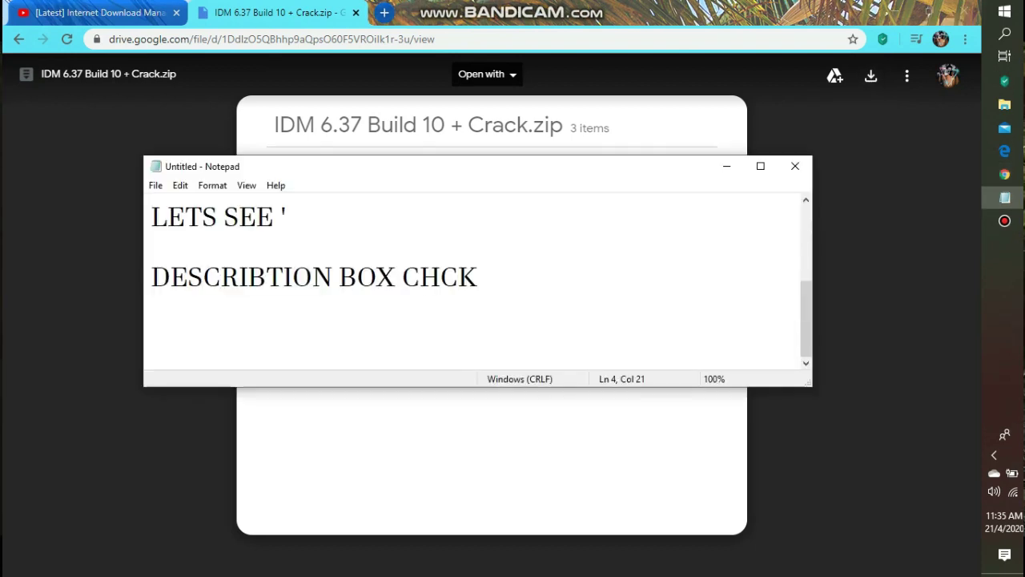
key(Return)
key(Return)
text(I am alreday download this file.)
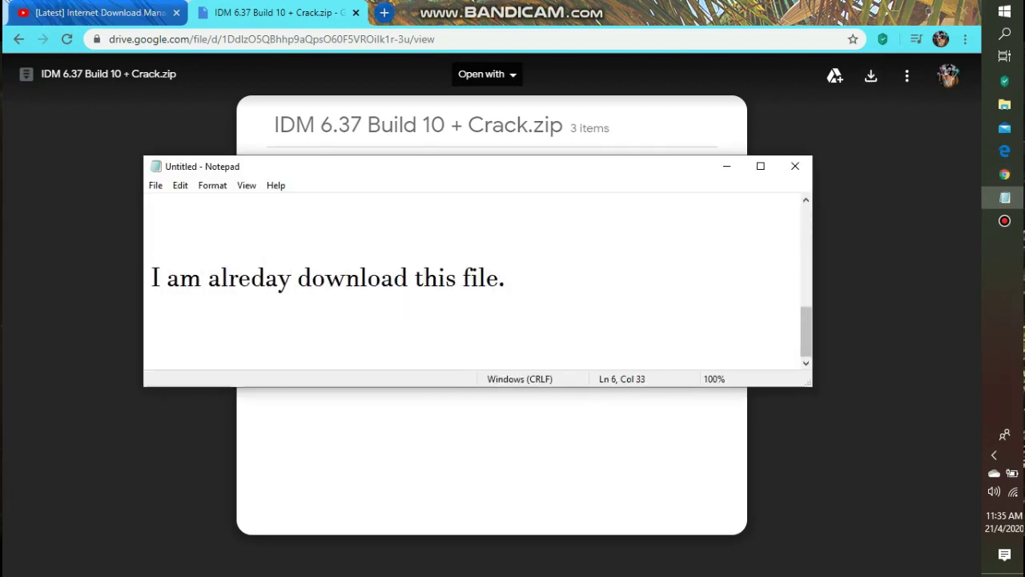
key(alt+Tab)
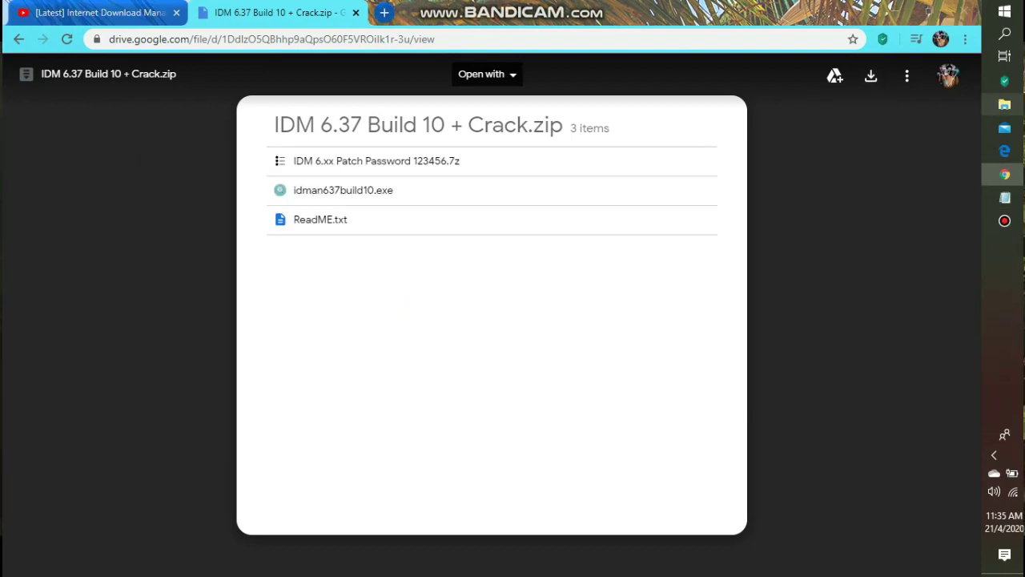
Open the Downloads folder in File Explorer and extract the IDM 6.37 Build 10 + Crack archive into a folder of the same name.
click(1005, 104)
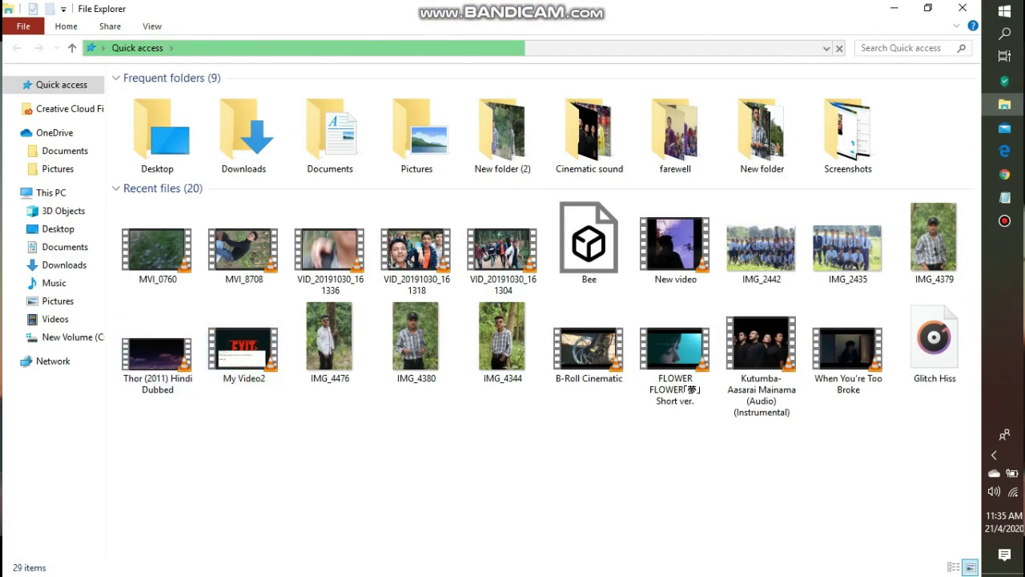
click(64, 265)
right_click(329, 318)
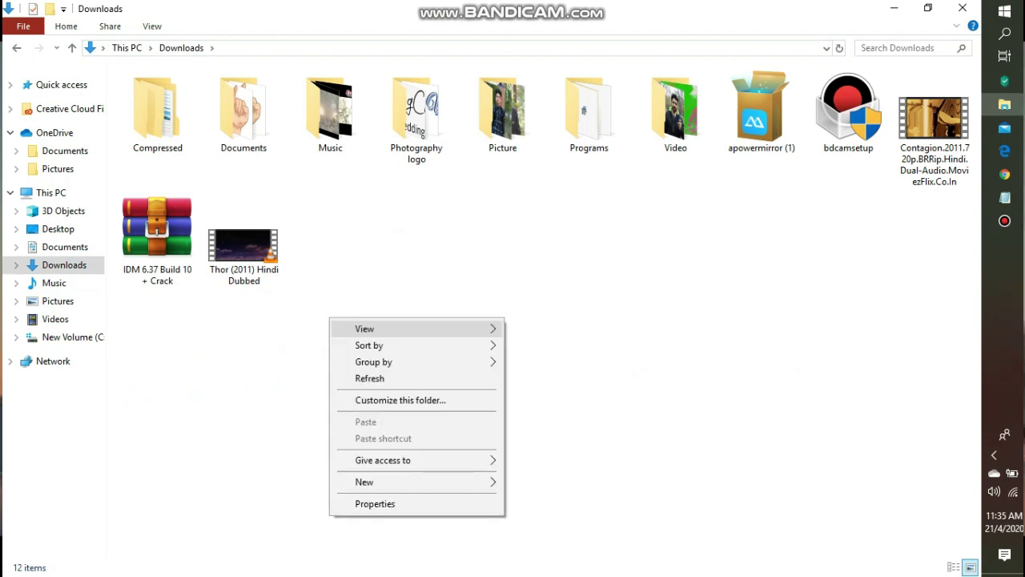
click(370, 378)
drag(145, 315, 165, 237)
right_click(165, 244)
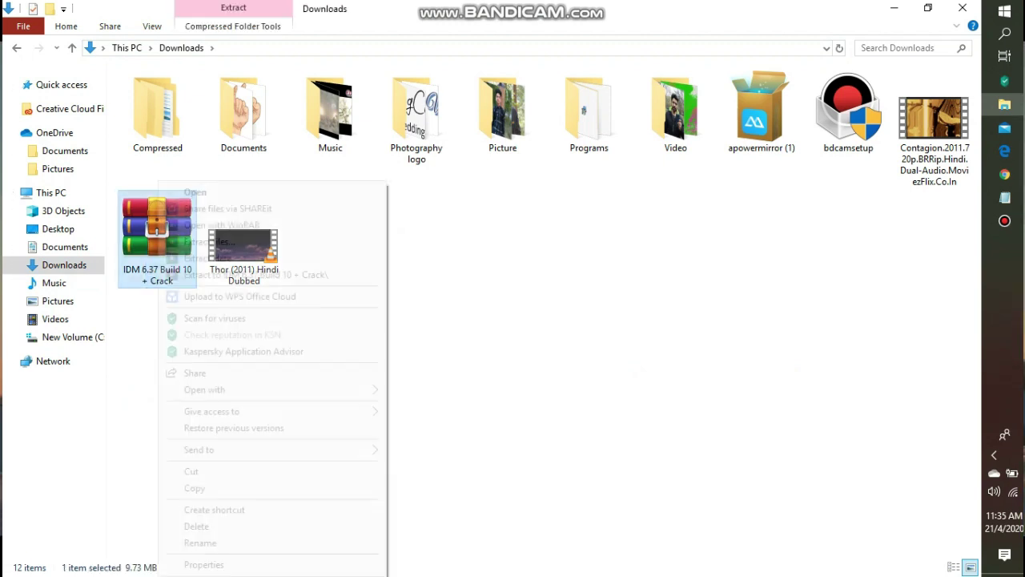
click(255, 275)
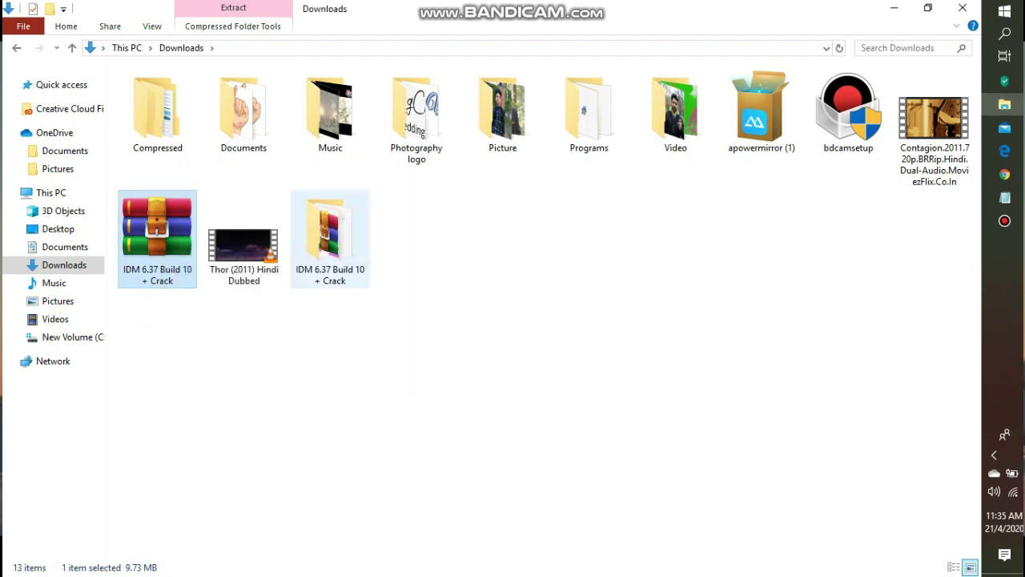
Open the extracted IDM 6.37 Build 10 + Crack folder and launch the idman637build10 installer.
click(330, 240)
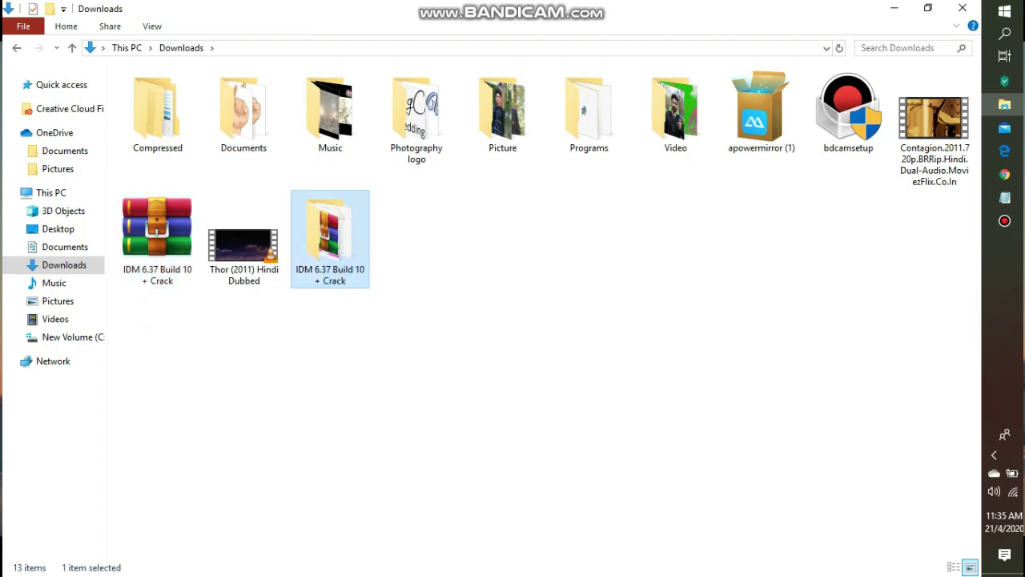
double_click(330, 240)
click(170, 110)
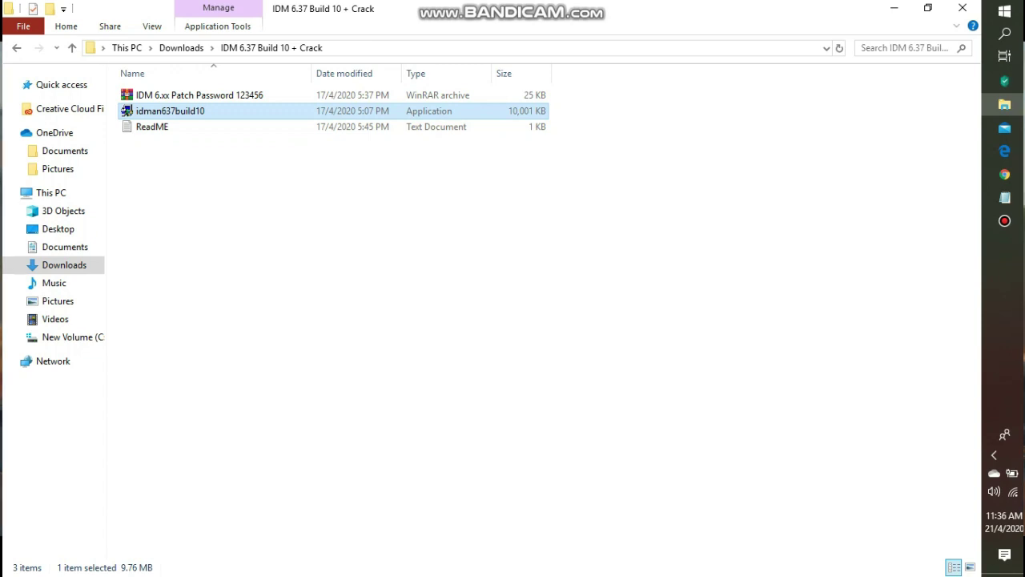
key(Return)
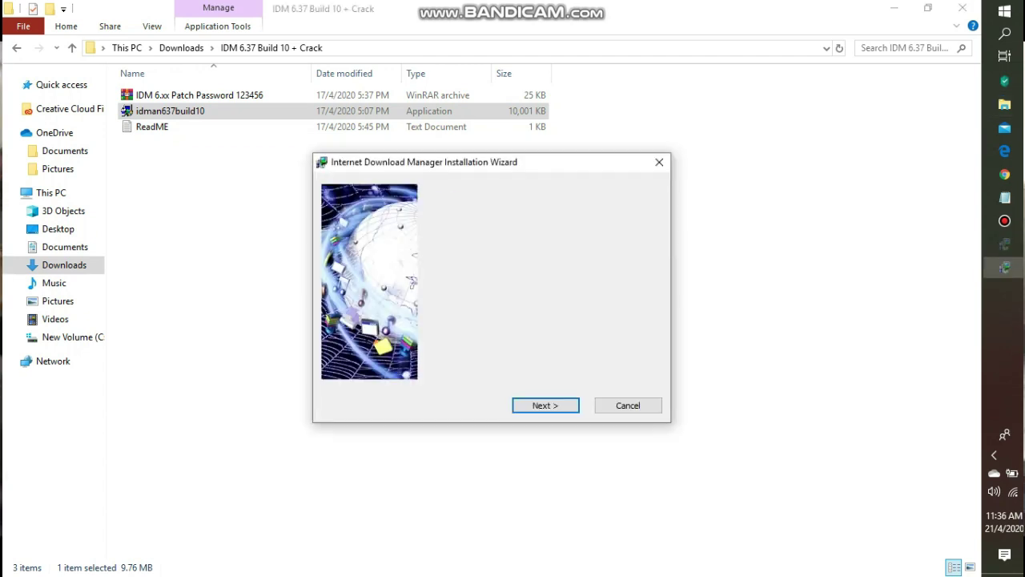
Accept the license agreement and install Internet Download Manager in the default folder with a desktop icon, finishing the wizard.
key(Return)
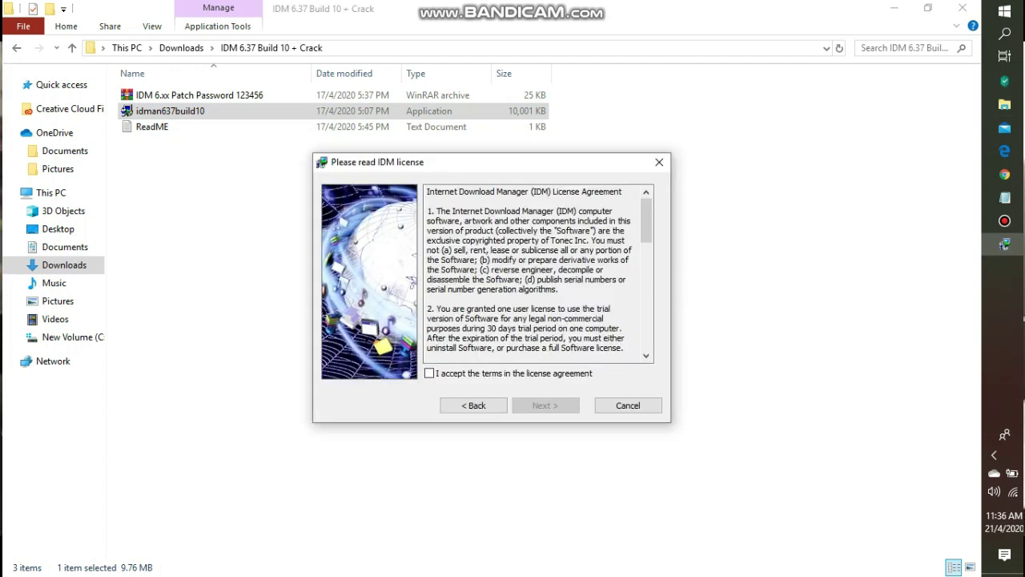
click(430, 373)
click(545, 405)
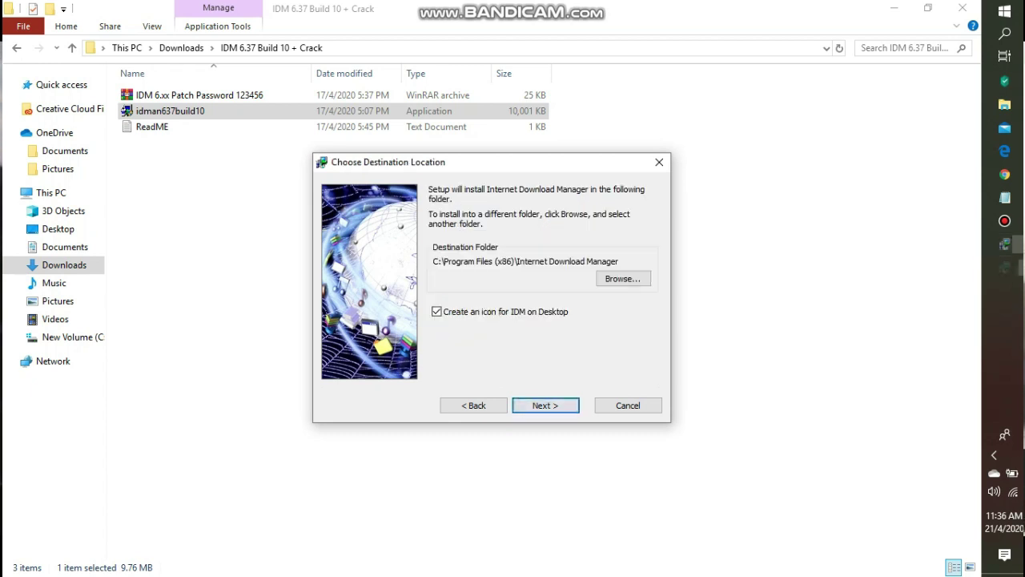
click(546, 405)
key(Return)
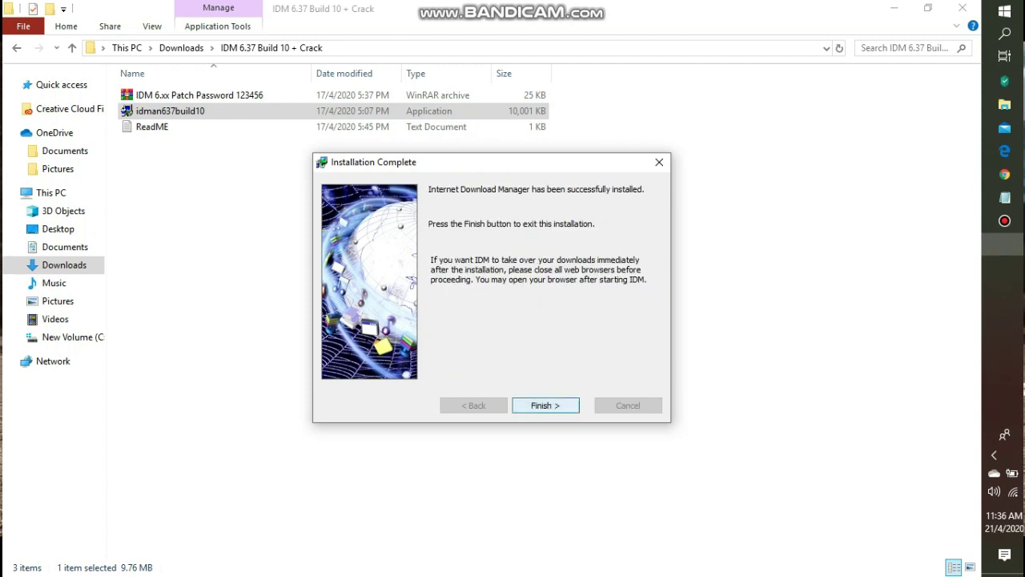
key(Return)
right_click(409, 264)
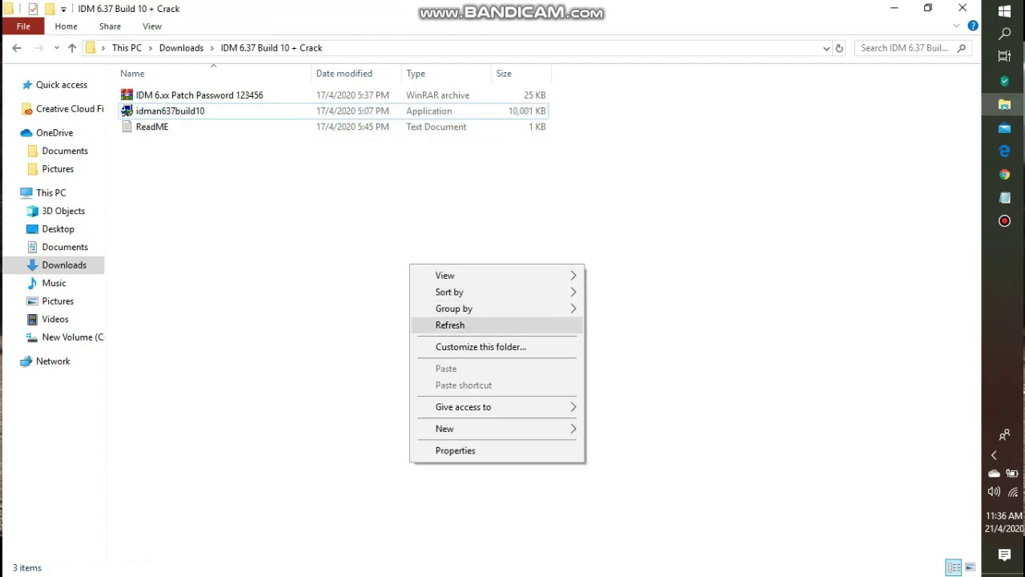
click(448, 325)
right_click(438, 271)
click(449, 328)
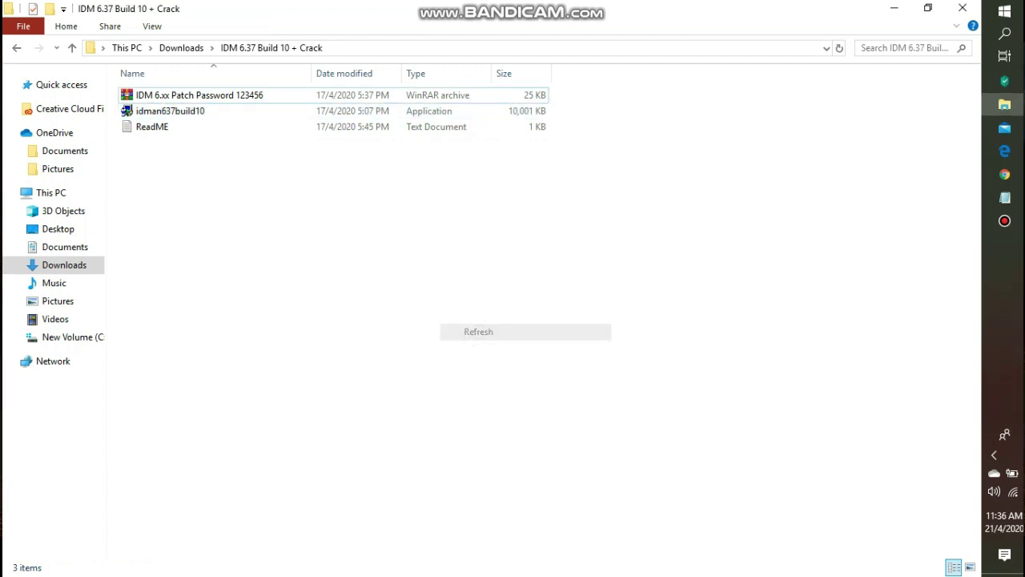
right_click(473, 275)
click(511, 335)
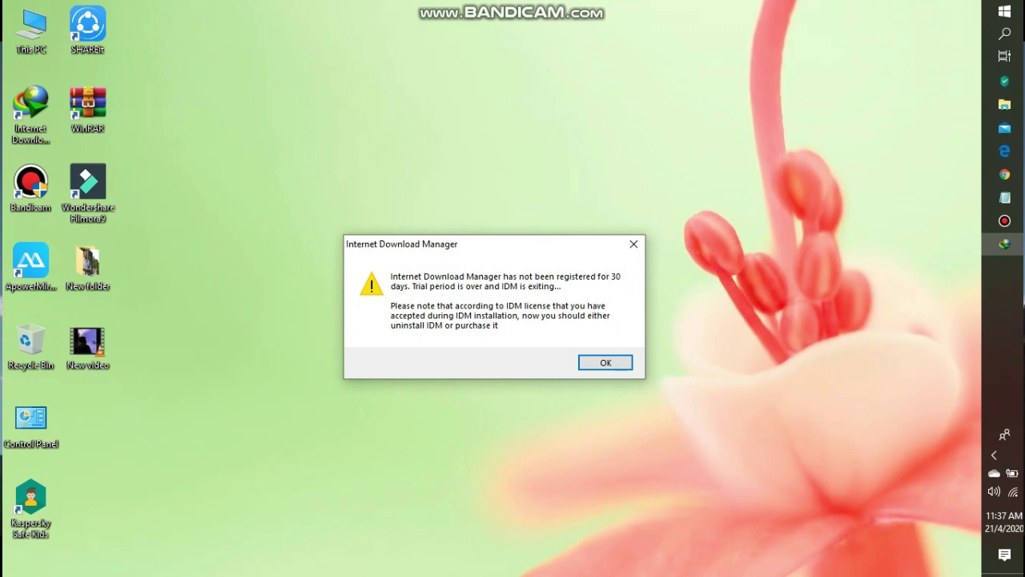
Dismiss the Internet Download Manager trial notice and blank registration form, and reopen the extracted IDM 6.37 Build 10 + Crack folder from Downloads.
key(Return)
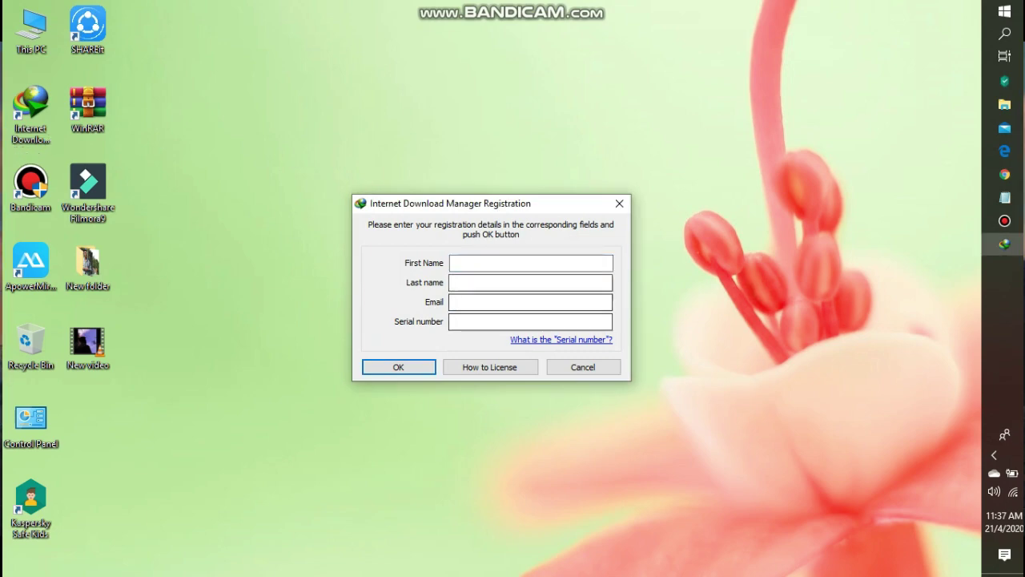
key(Escape)
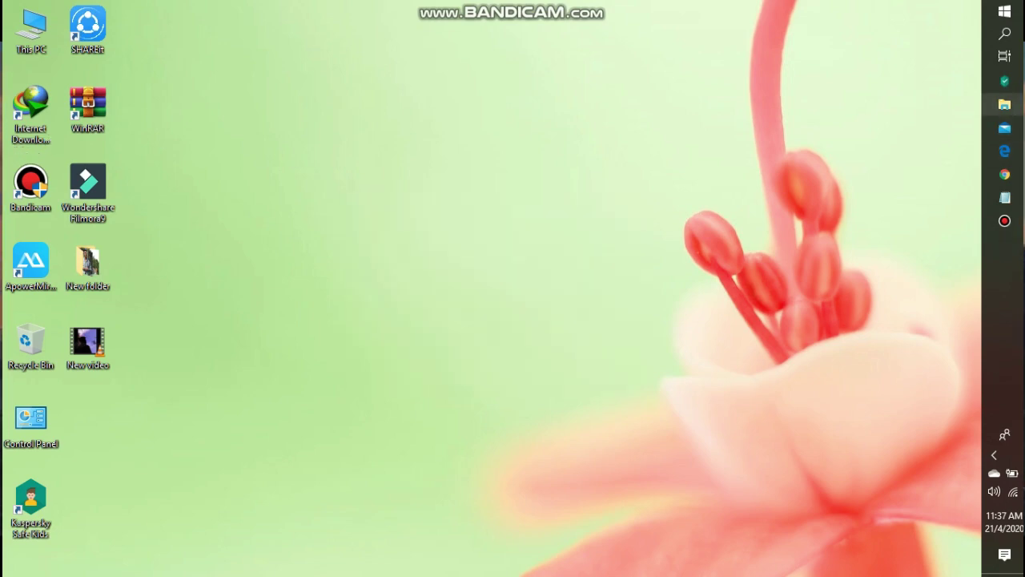
click(1004, 104)
click(16, 48)
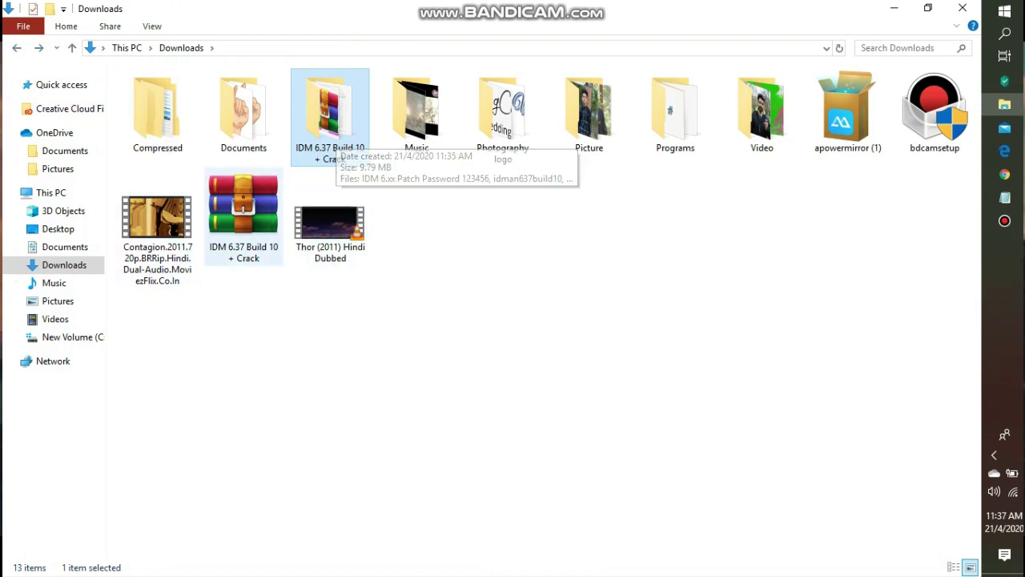
click(244, 210)
right_click(242, 183)
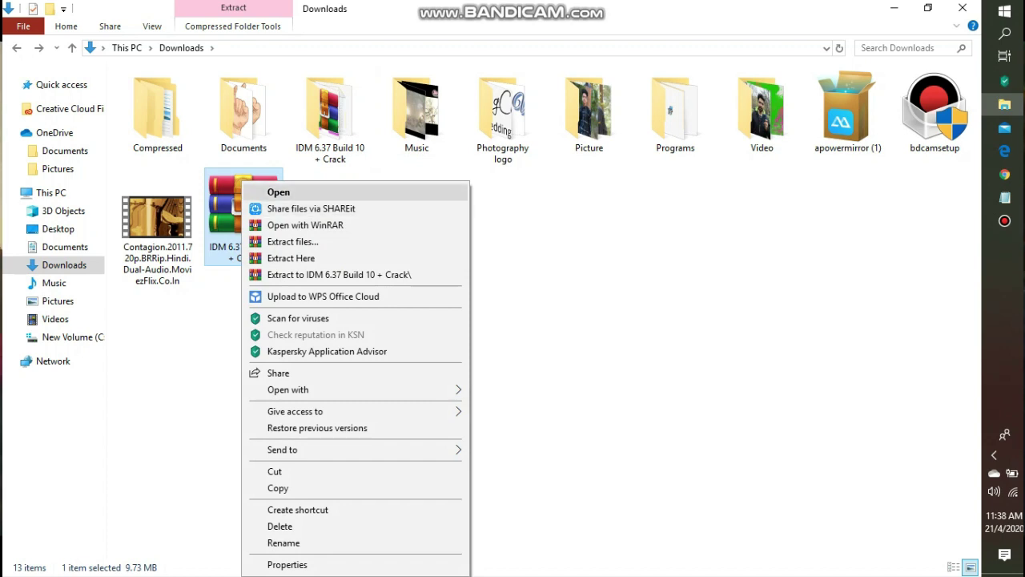
double_click(330, 112)
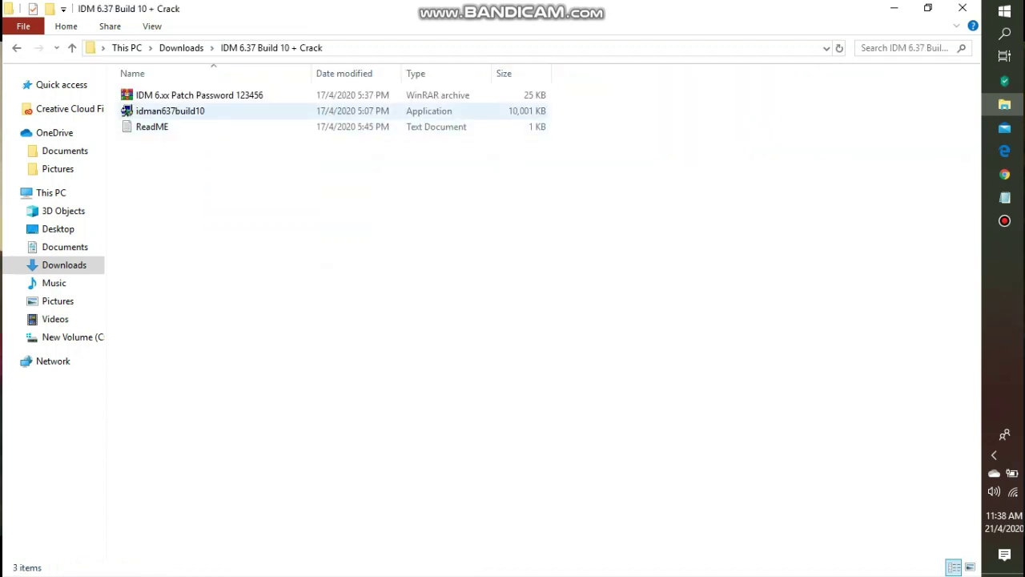
Extract the encrypted IDM 6.xx Patch archive to the default destination path using the archive password, and refresh the folder.
click(227, 96)
right_click(227, 95)
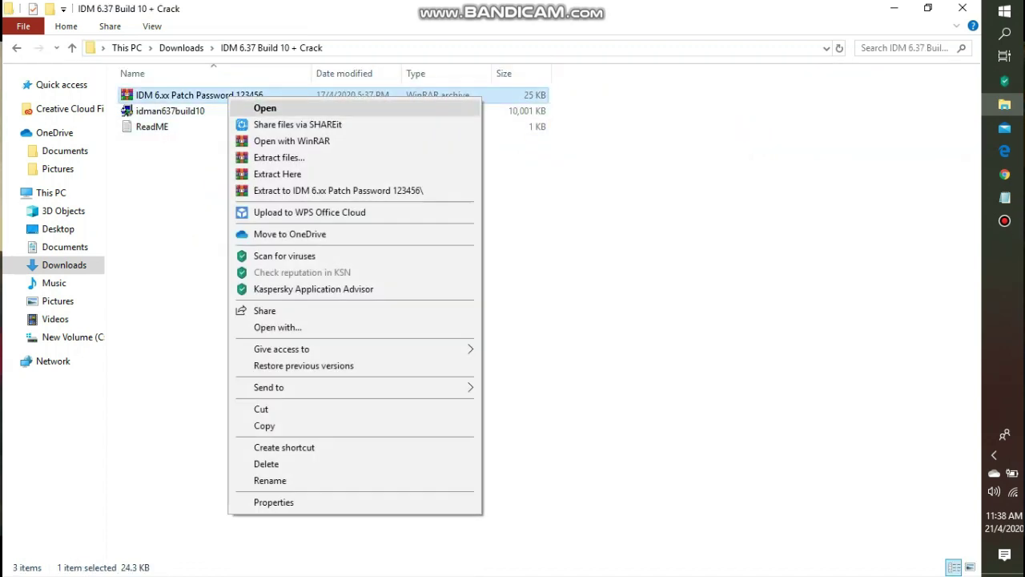
click(278, 157)
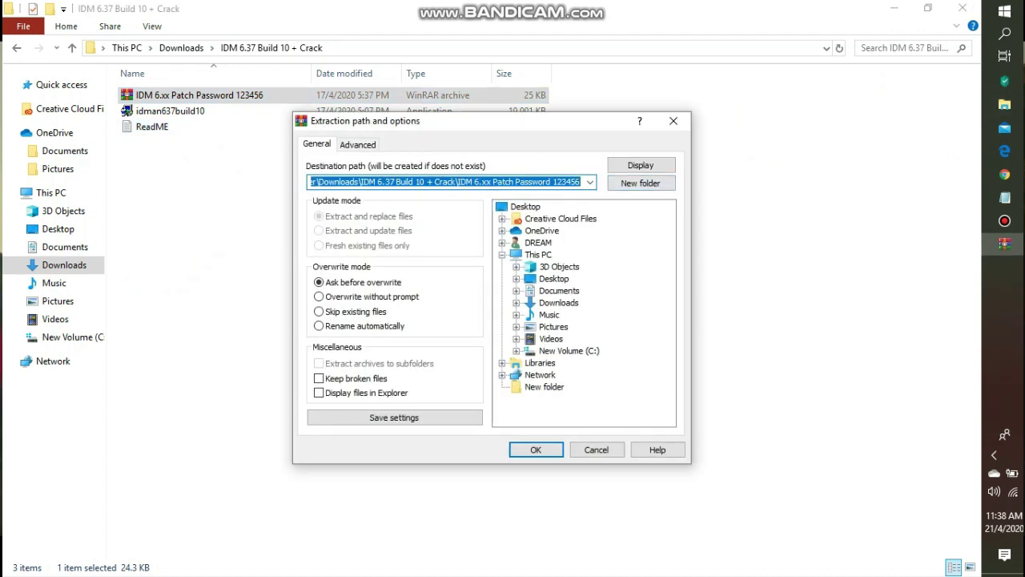
key(Return)
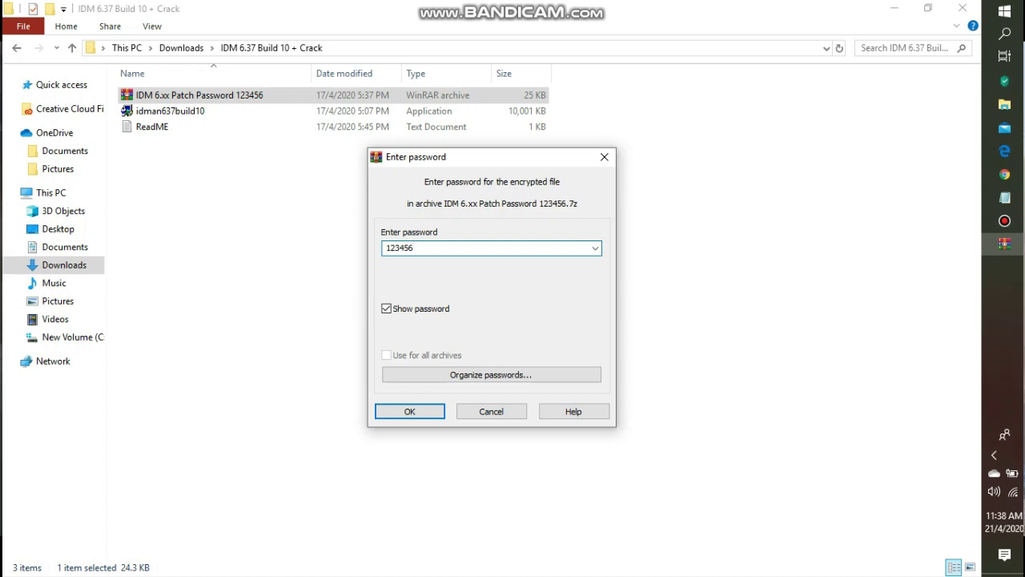
key(Return)
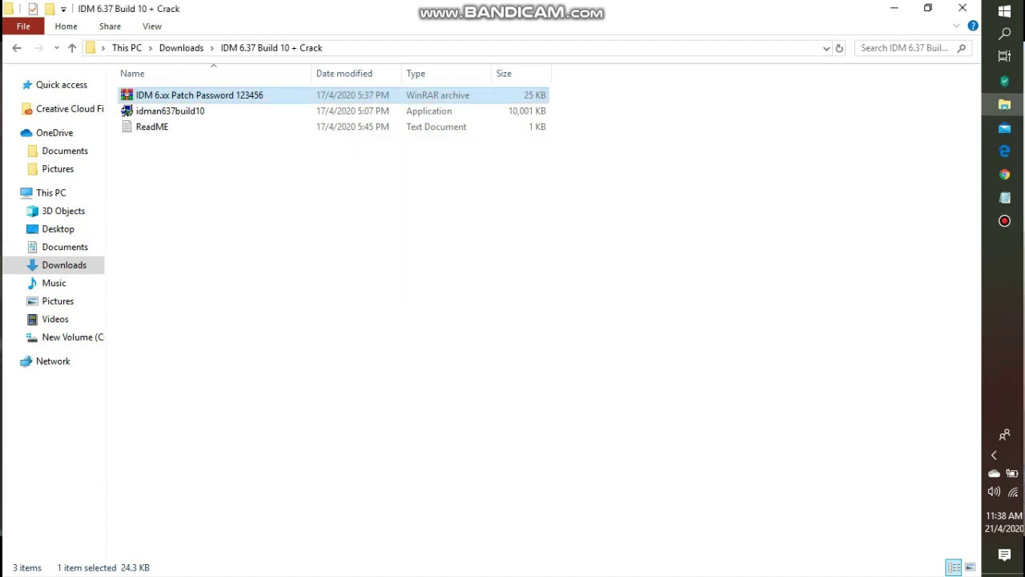
right_click(212, 197)
click(252, 257)
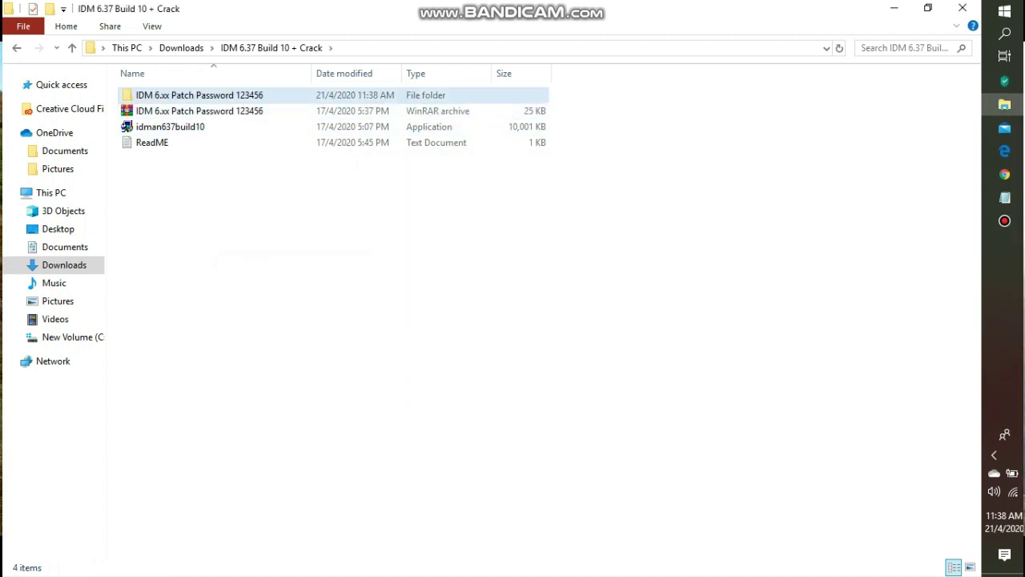
Copy the IDM 6.xx Patch V21 application from the extracted patch folder, then close the folder and refresh the desktop.
double_click(200, 95)
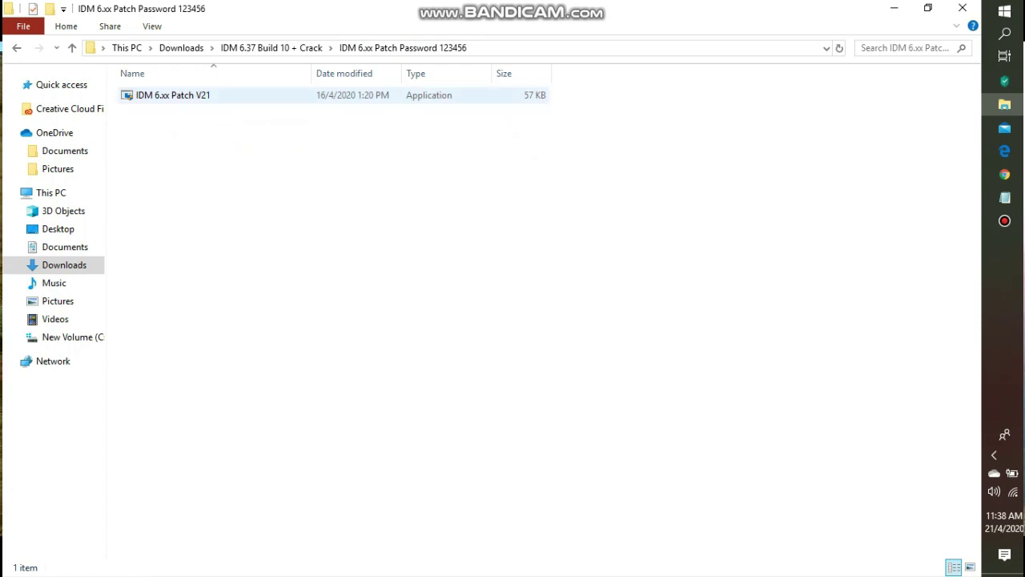
click(240, 95)
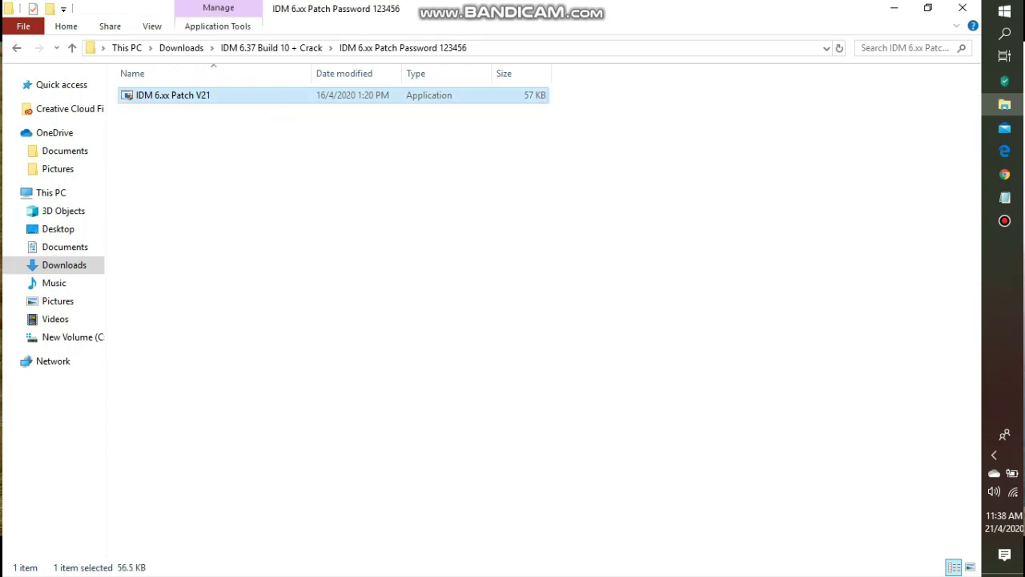
right_click(269, 95)
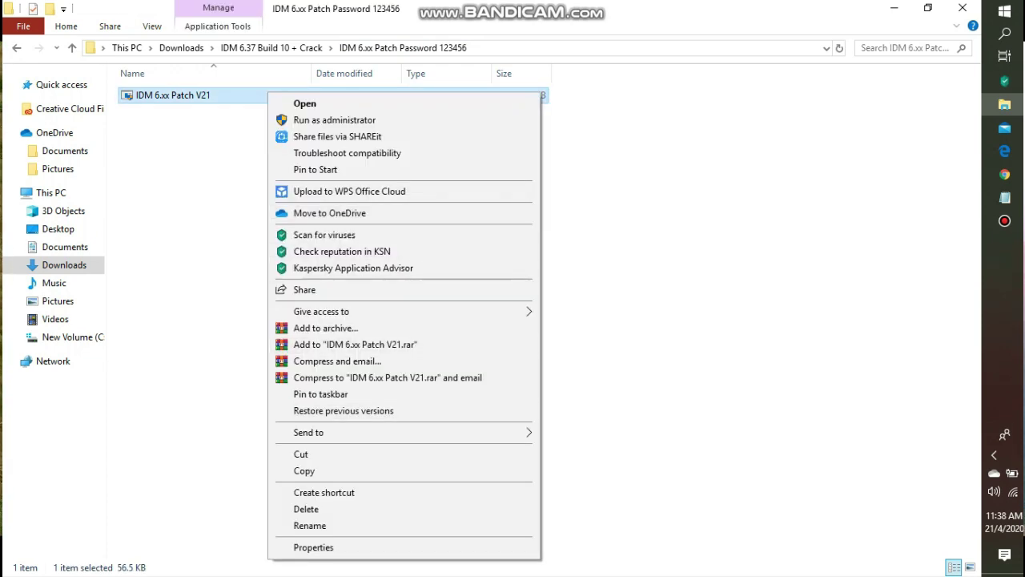
click(304, 470)
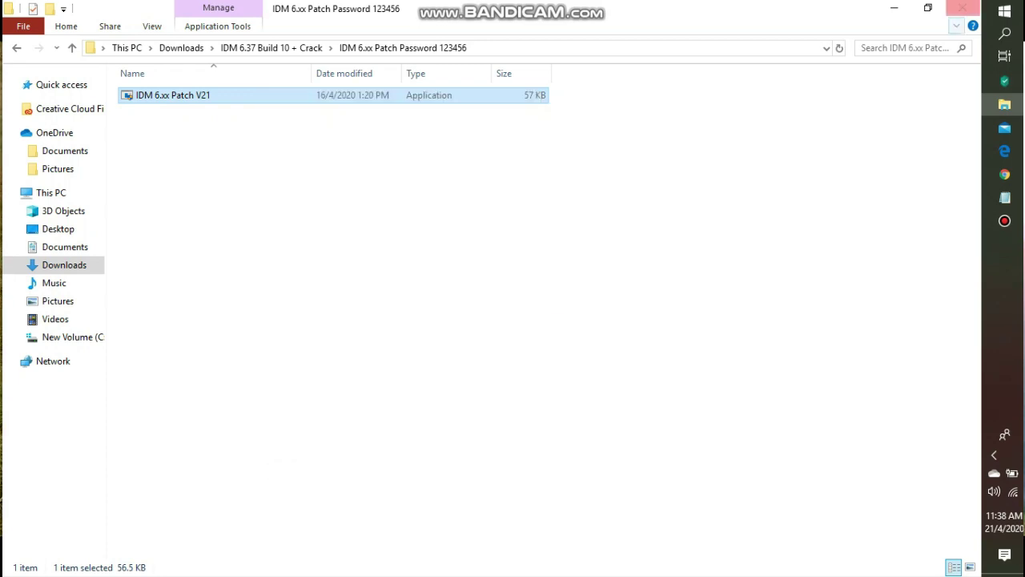
click(962, 7)
right_click(377, 127)
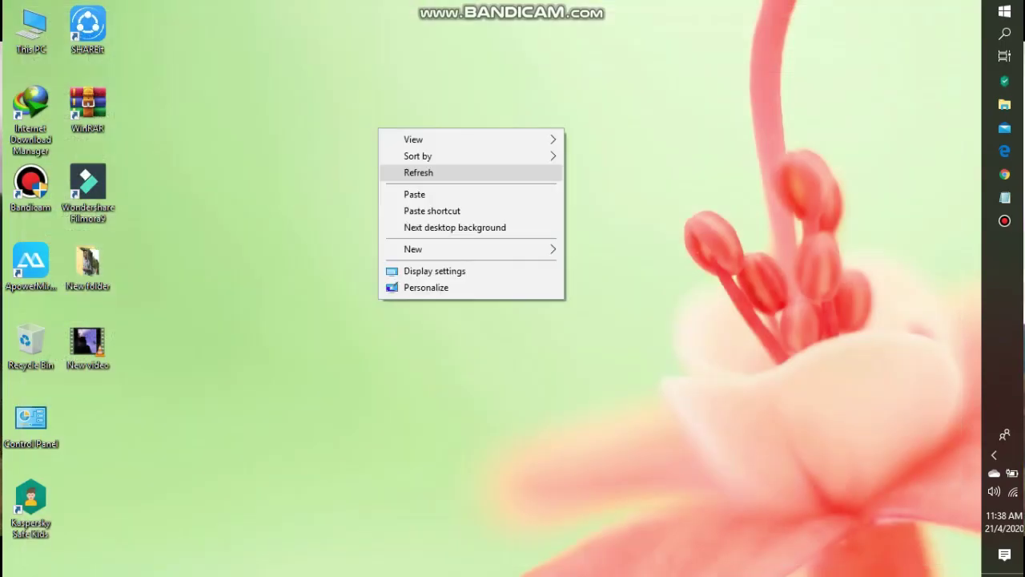
click(417, 169)
Open the Internet Download Manager shortcut's file location and paste the copied patch application there with administrator permission.
right_click(31, 114)
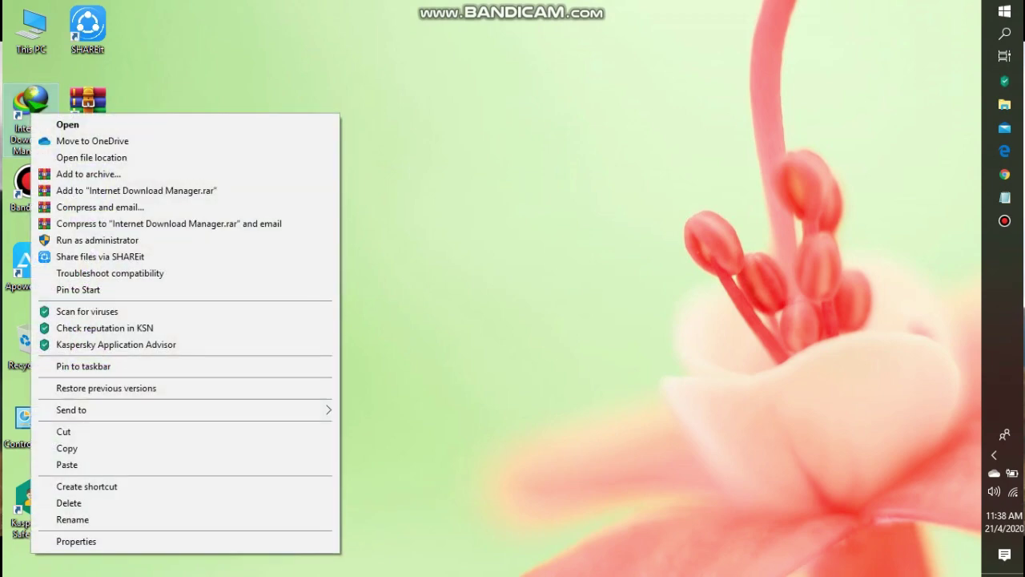
click(91, 157)
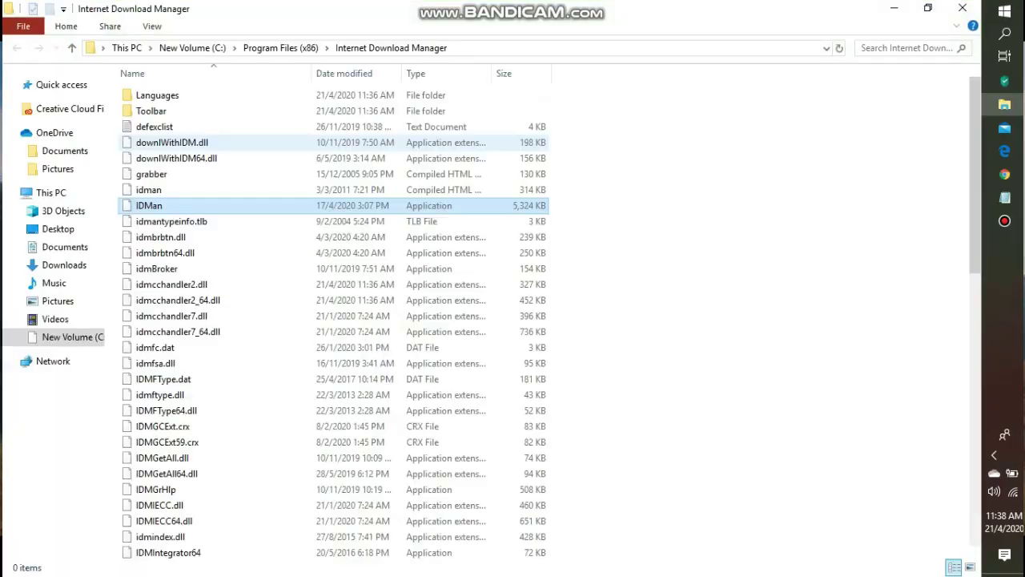
right_click(626, 205)
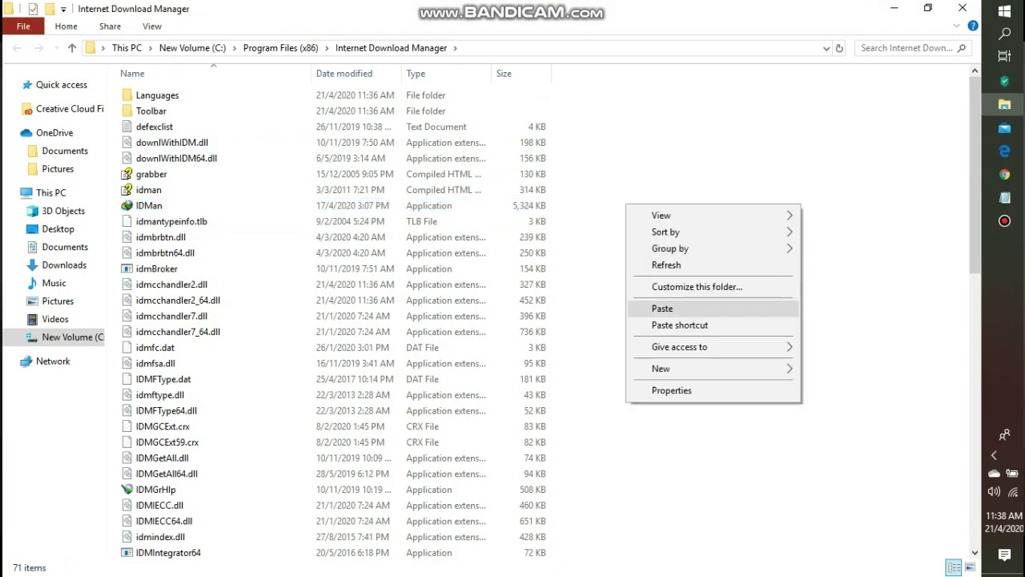
click(665, 308)
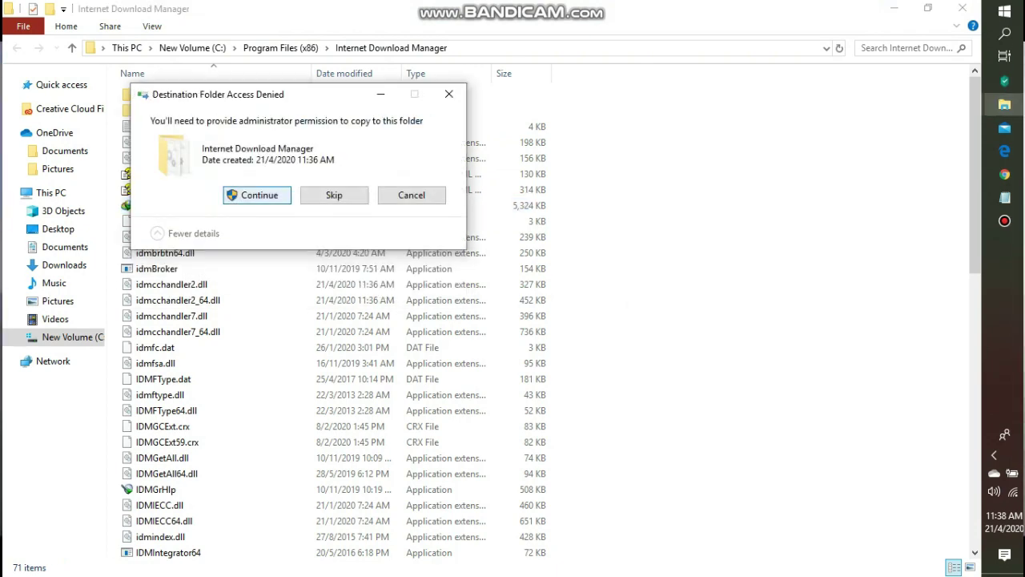
click(256, 195)
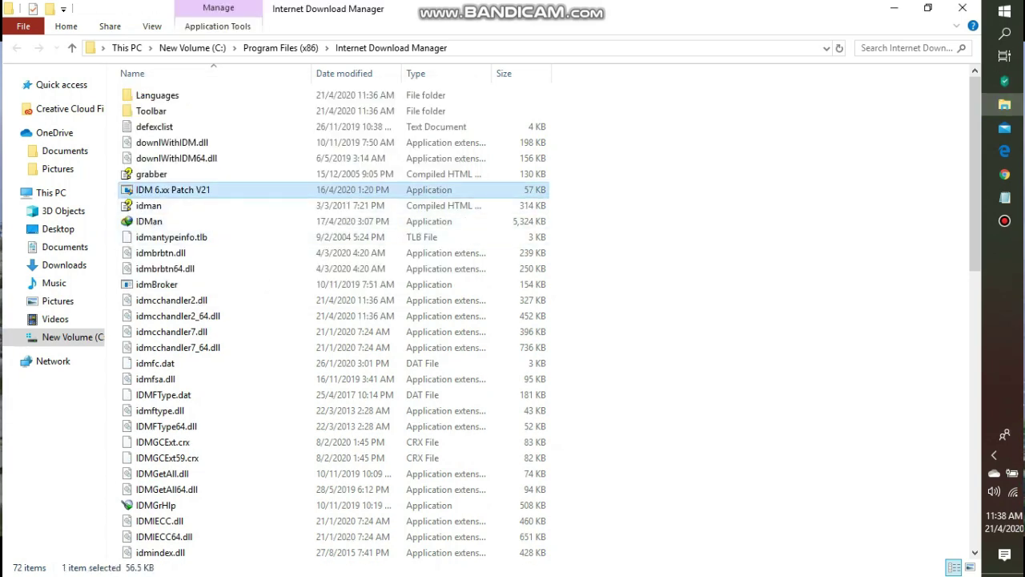
Run IDM 6.xx Patch V21 as administrator, patch IDMan.exe with Backup enabled, and close the patcher and the installation folder.
right_click(231, 190)
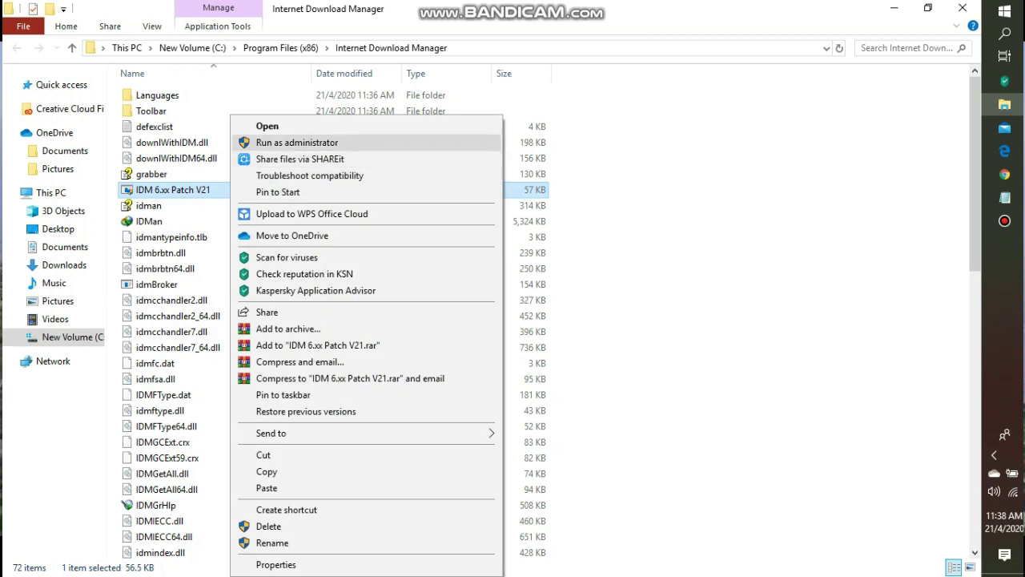
click(296, 142)
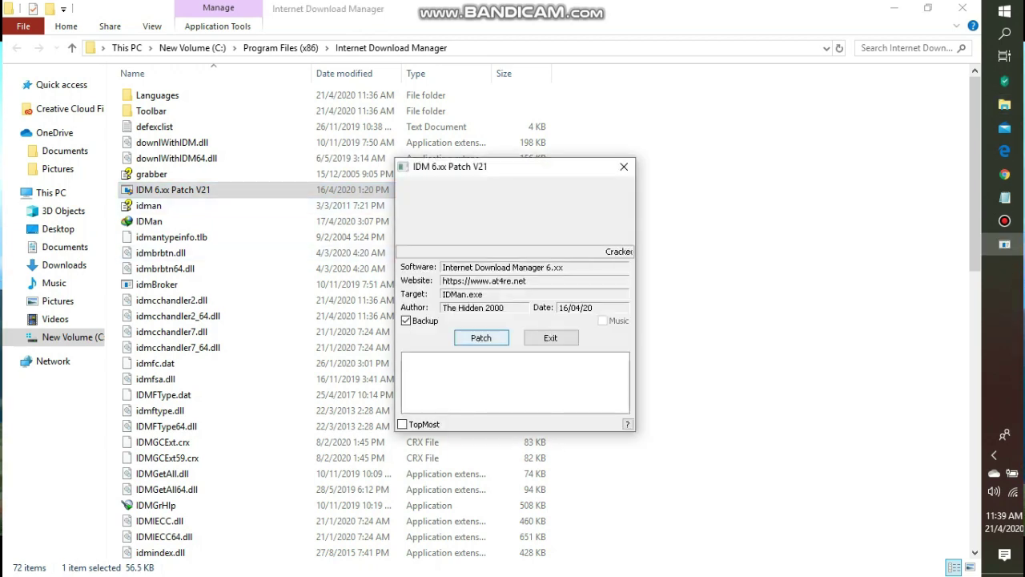
key(Return)
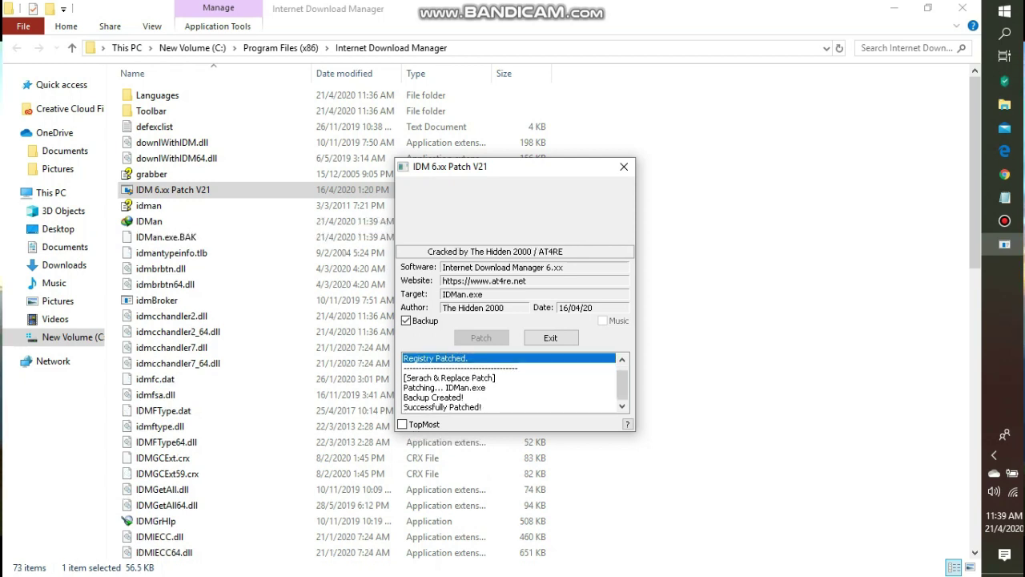
click(508, 406)
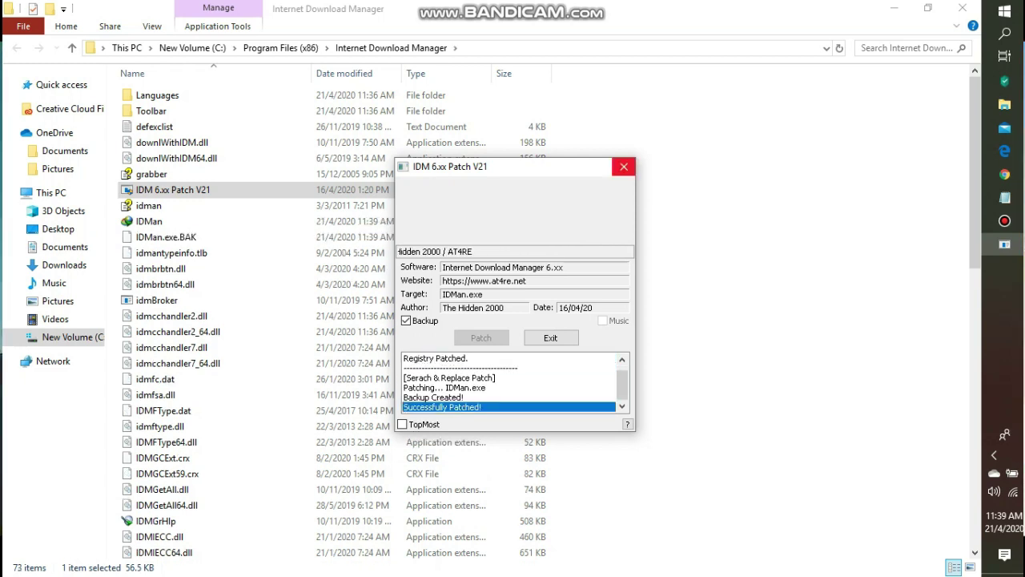
click(624, 166)
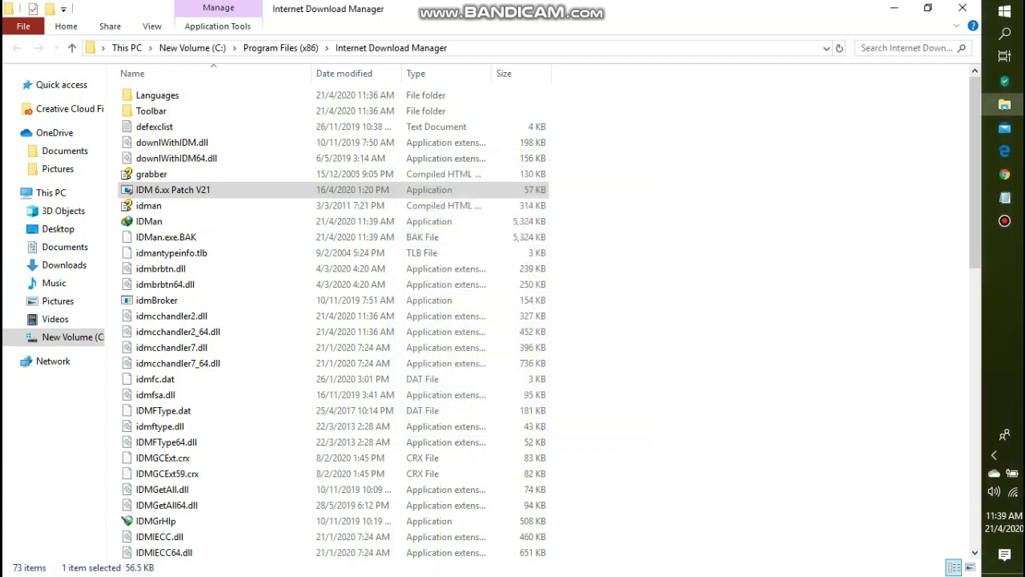
click(962, 8)
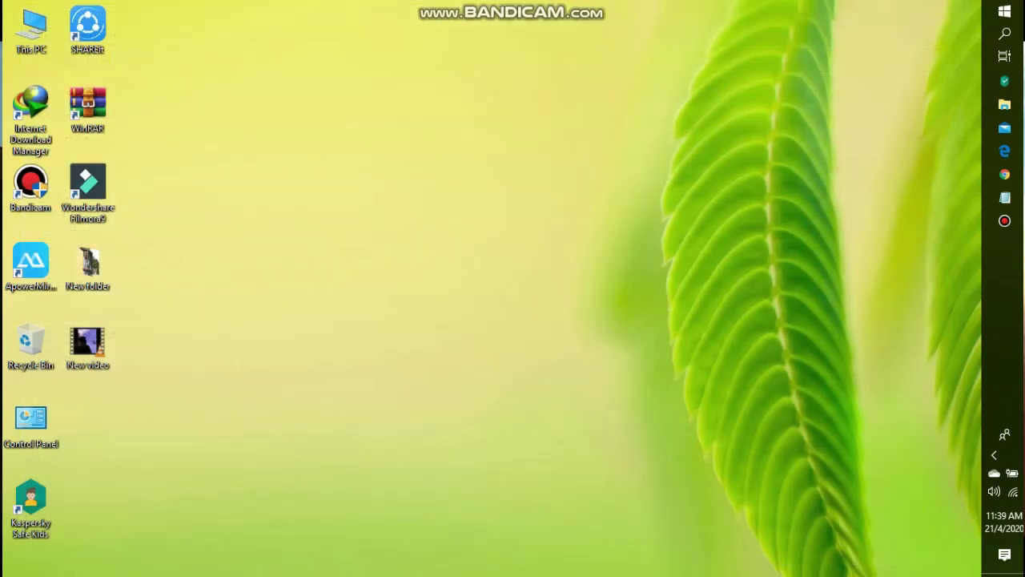
right_click(506, 64)
click(546, 107)
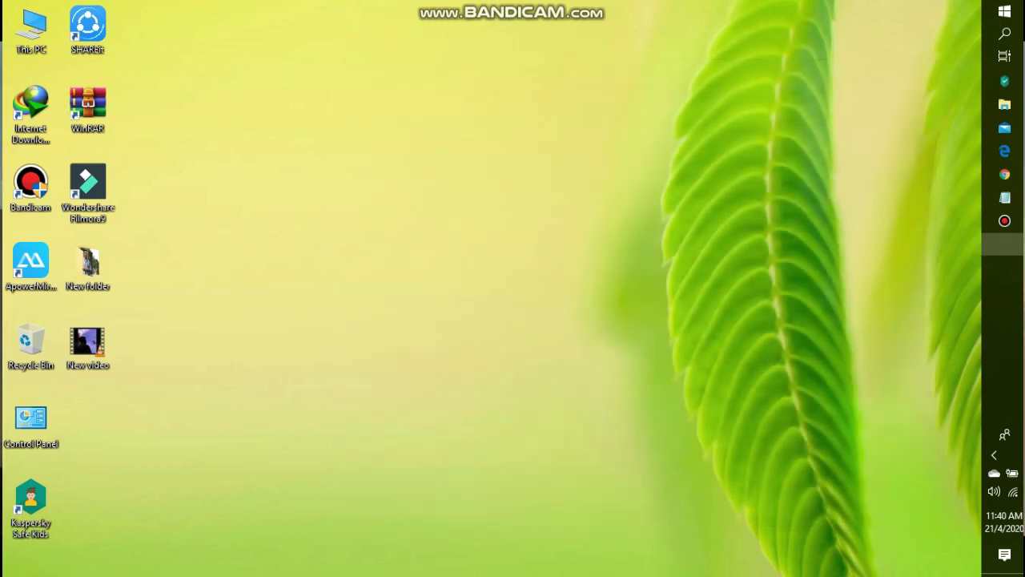
Open the running Internet Download Manager, check the version and license details in About IDM, and close the program window.
right_click(556, 95)
click(593, 139)
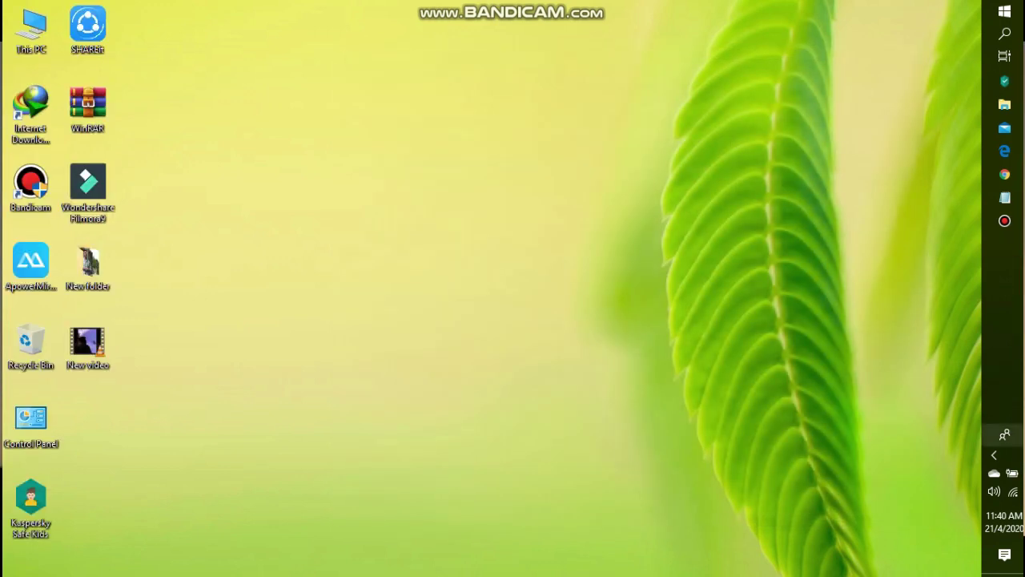
click(994, 455)
click(937, 484)
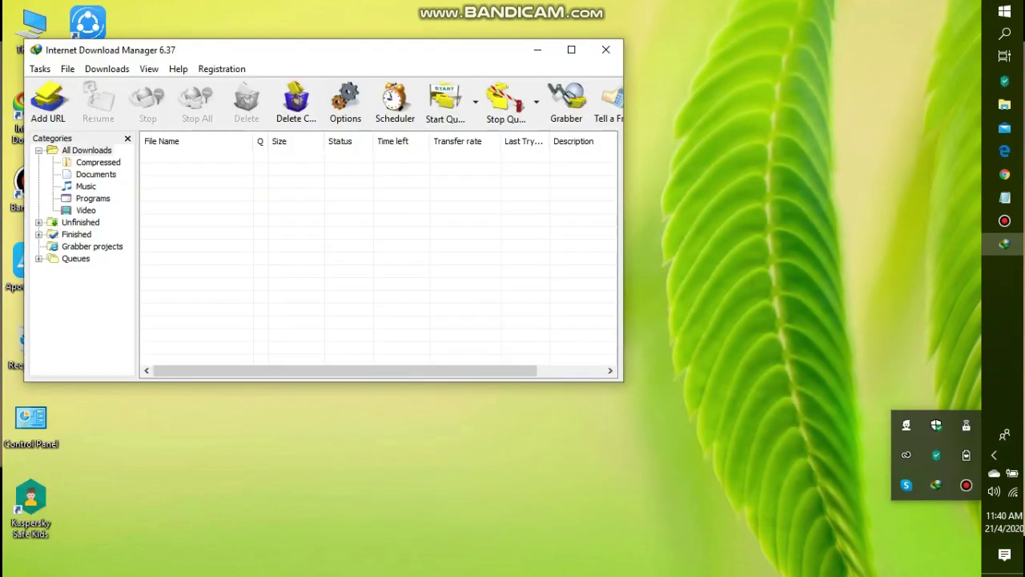
click(222, 69)
mouse_move(178, 69)
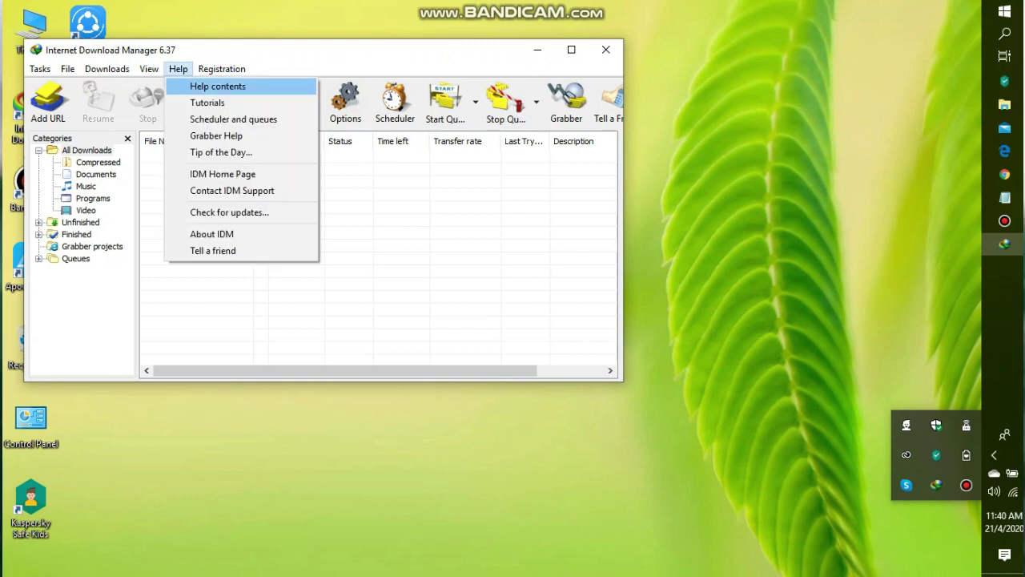
click(212, 234)
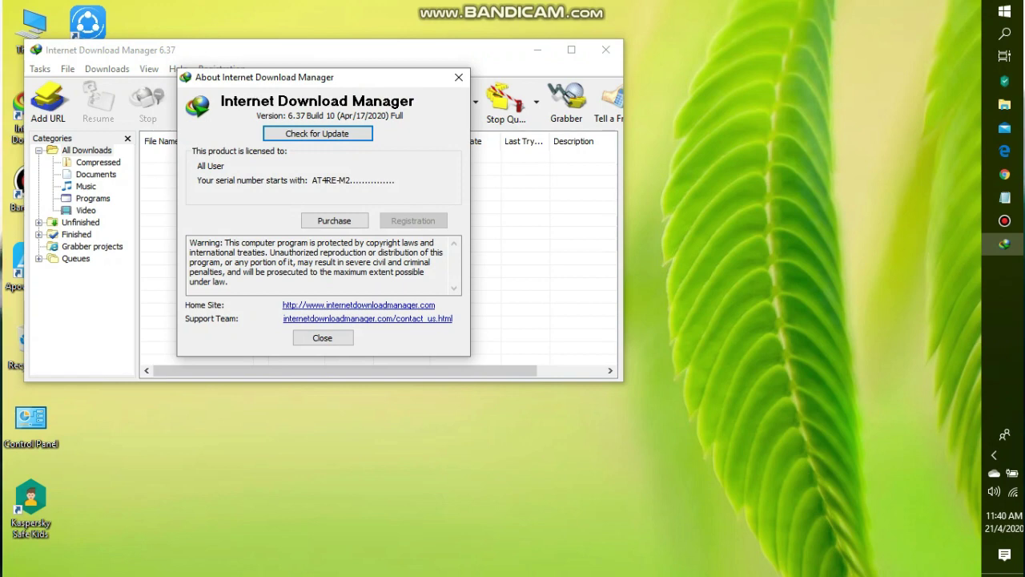
click(458, 77)
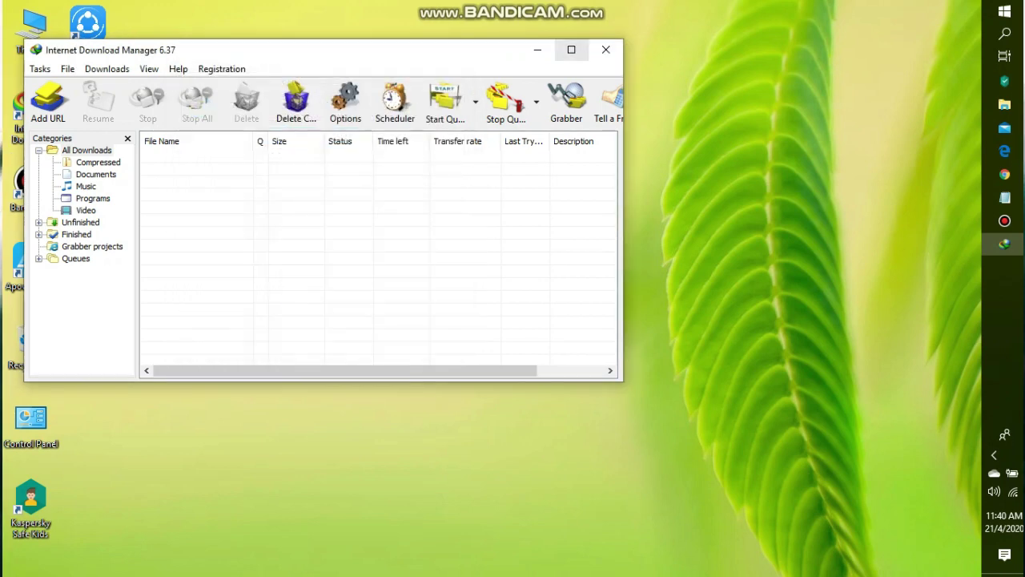
click(605, 49)
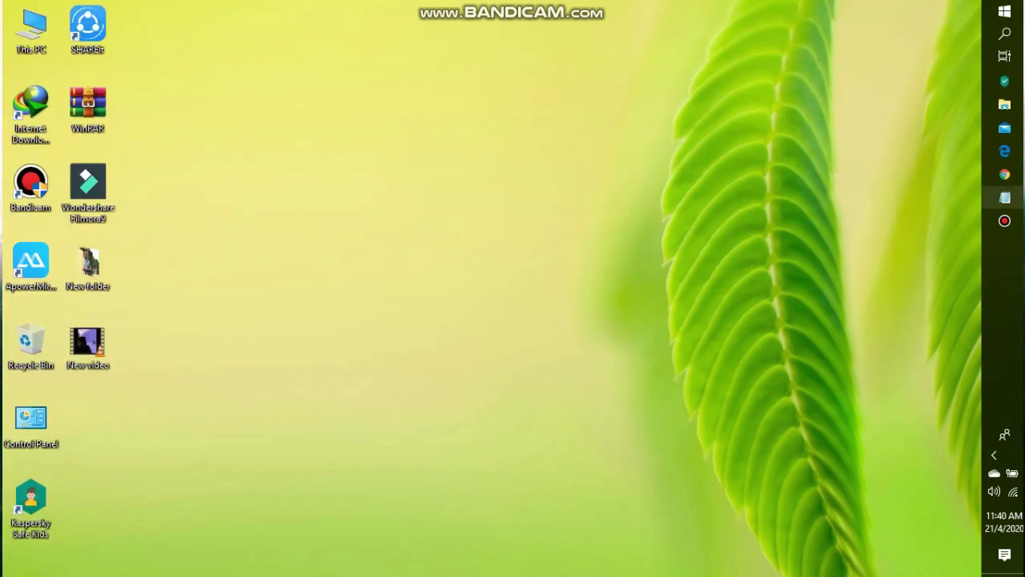
Switch to the open Notepad note and add the line "IDM is crack for lifetime." below the existing text.
click(1004, 197)
key(Return)
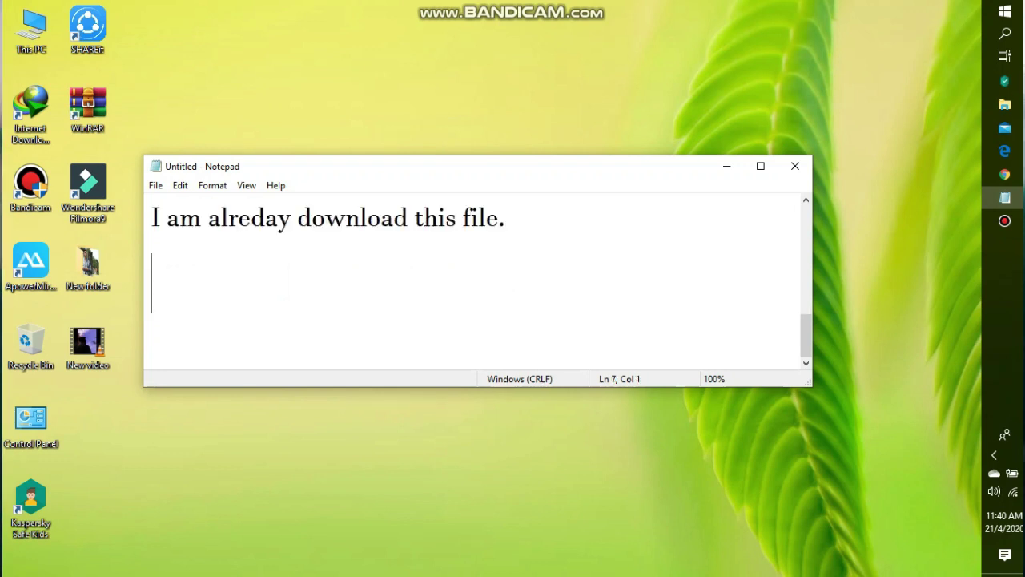
text(IDM )
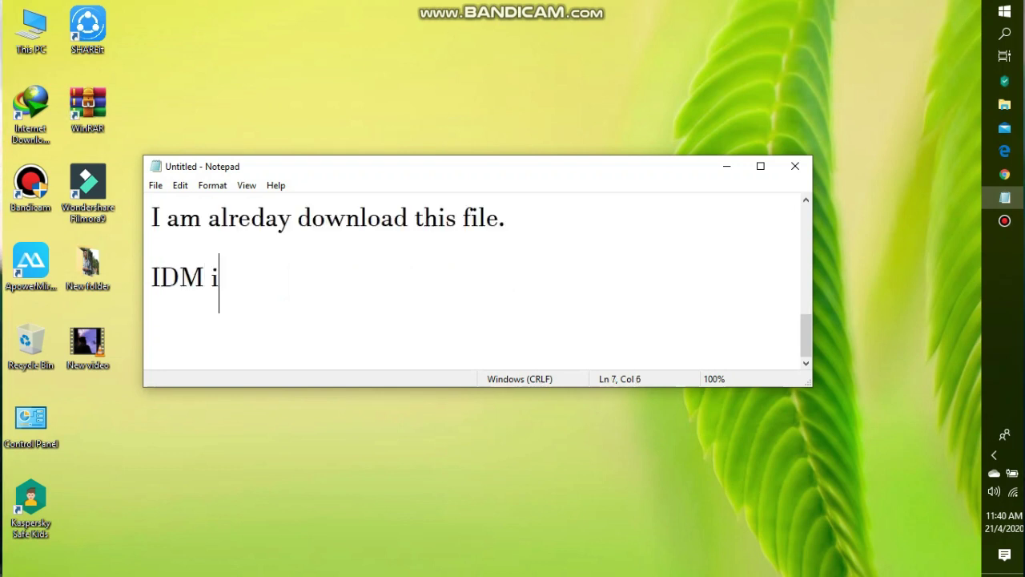
text(is crack)
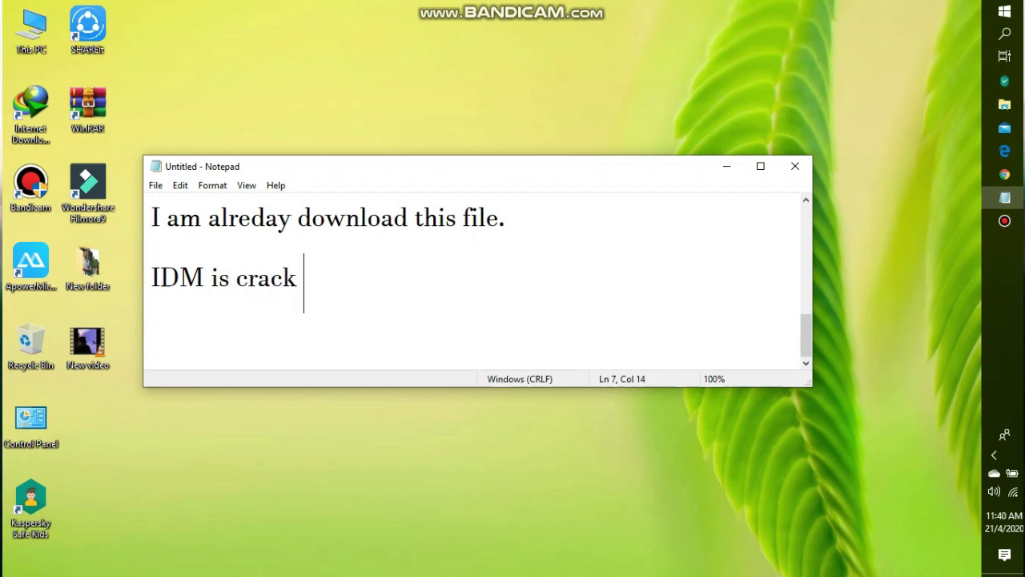
text( for lif)
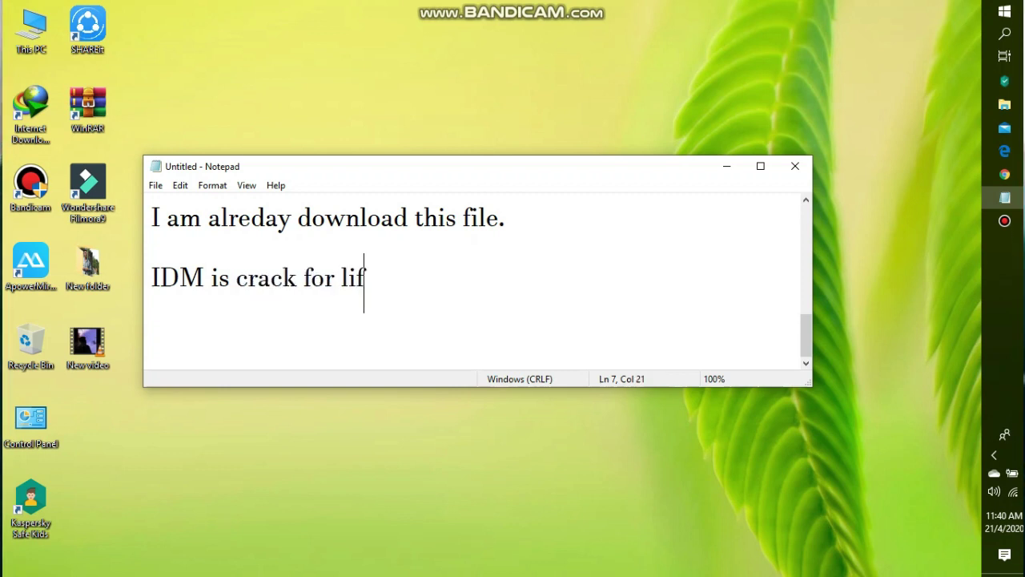
text(etime)
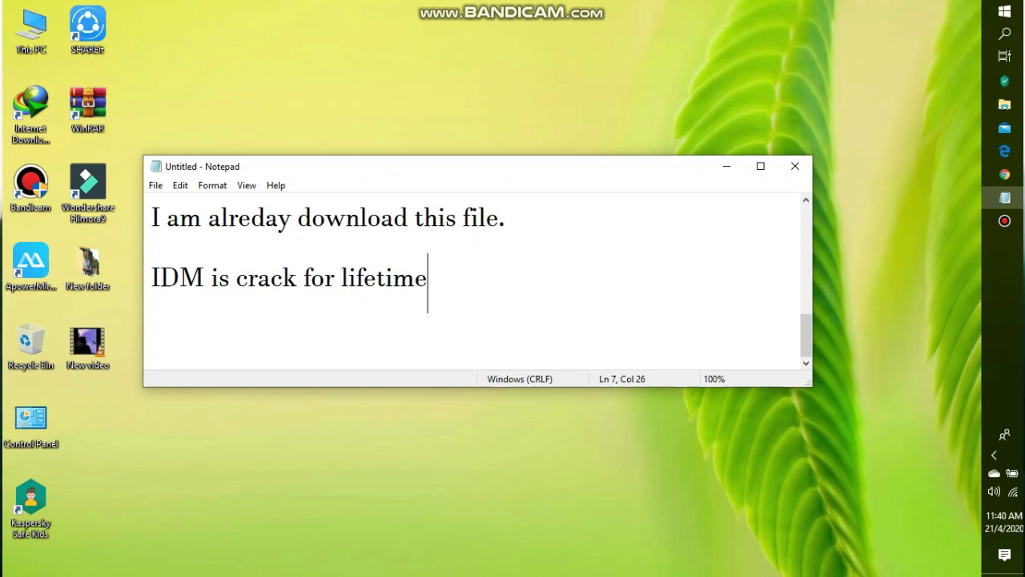
text(.)
Add a new line to the note reading "Thankyou so much for wa".
key(Return)
text(Th)
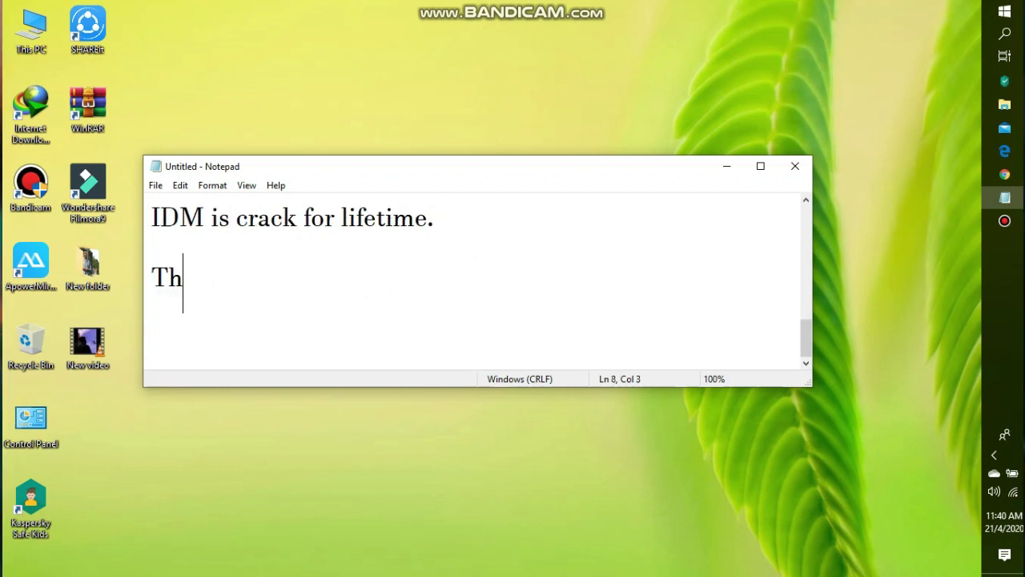
text(ankyou so )
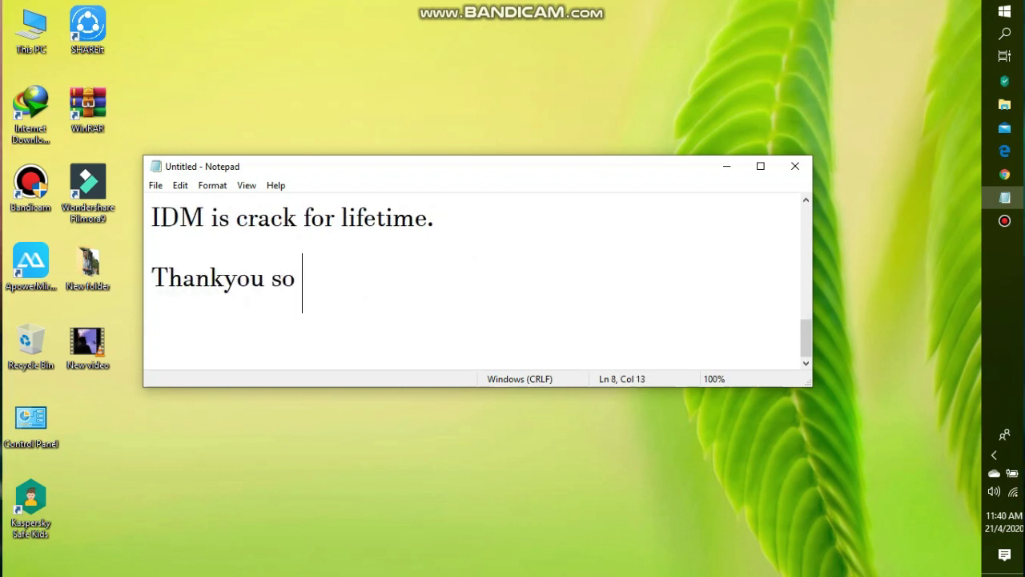
text(much foe)
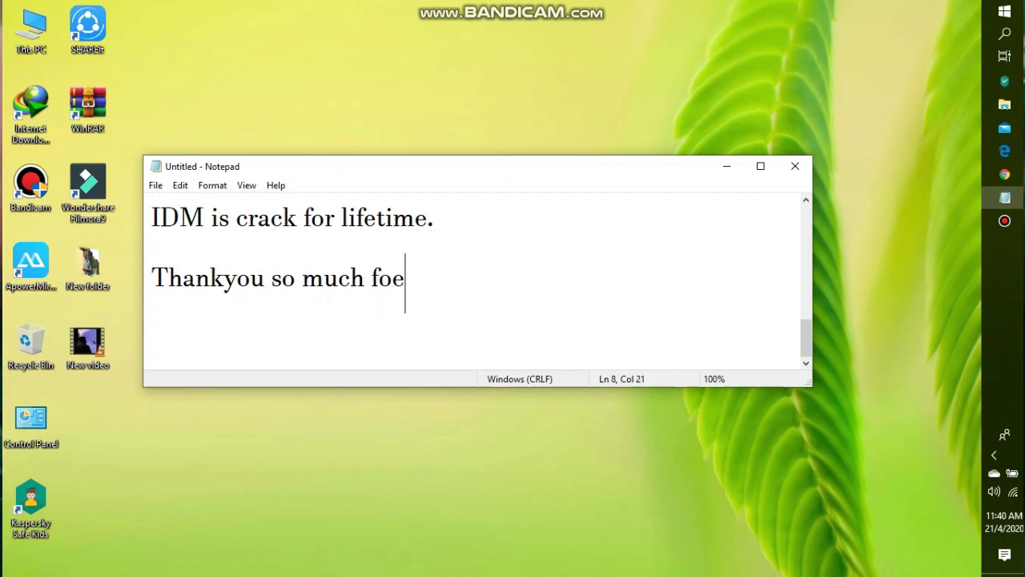
key(BackSpace)
text(r wa)
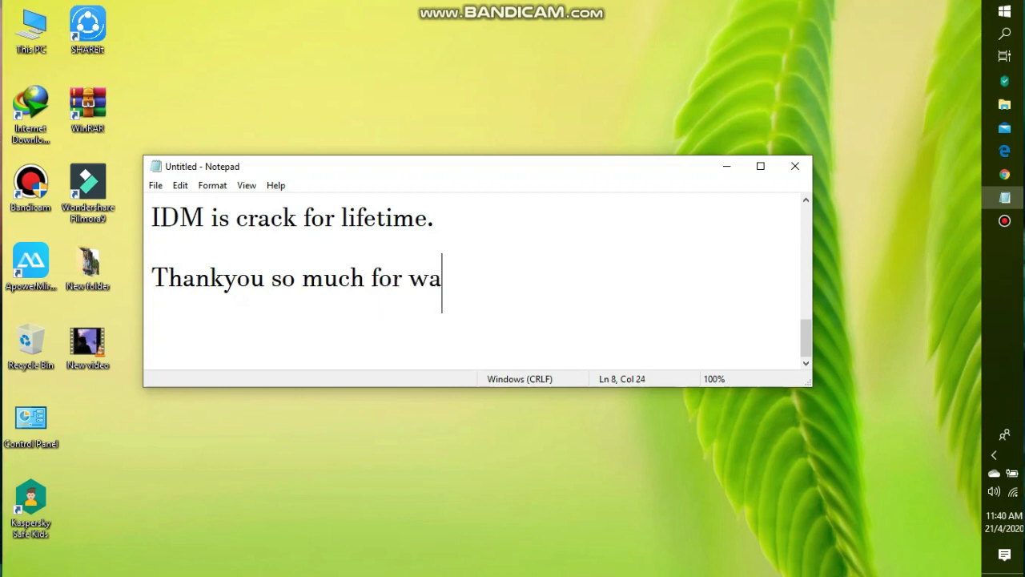